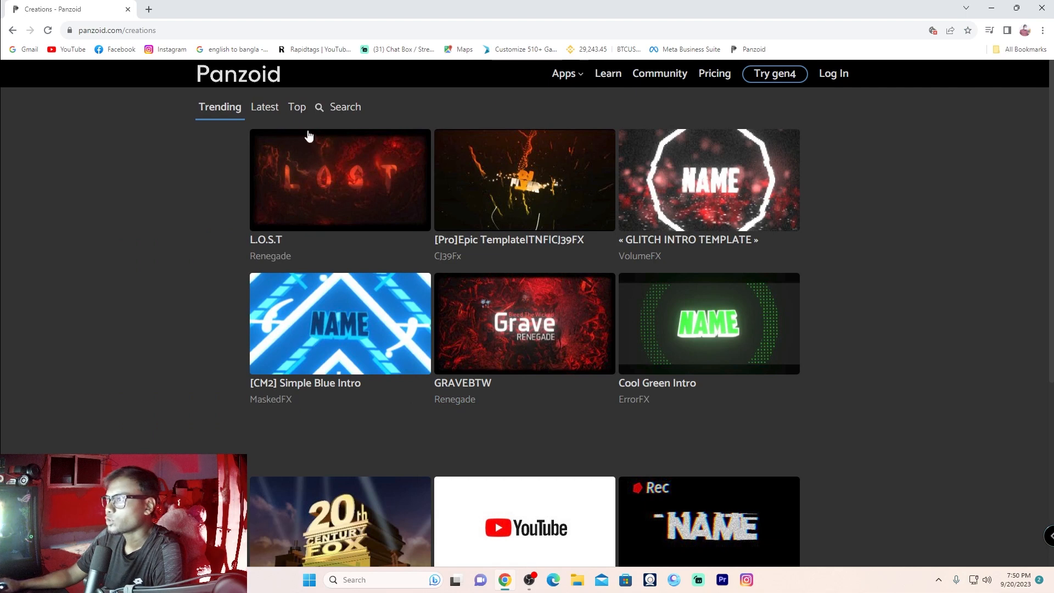
Search the Panzoid creations for "subscribe".
click(327, 110)
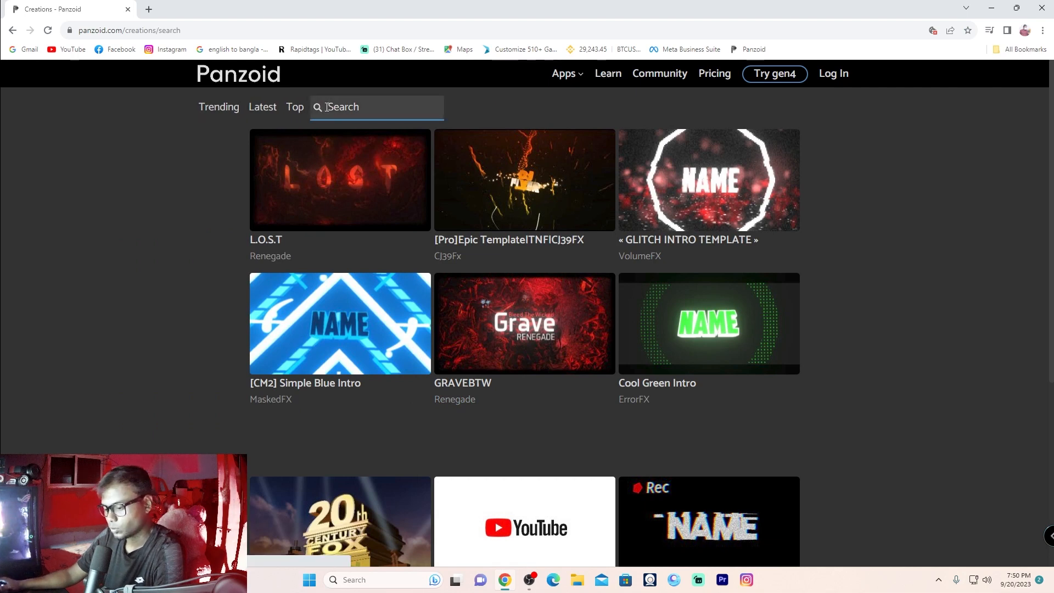
text(subscri)
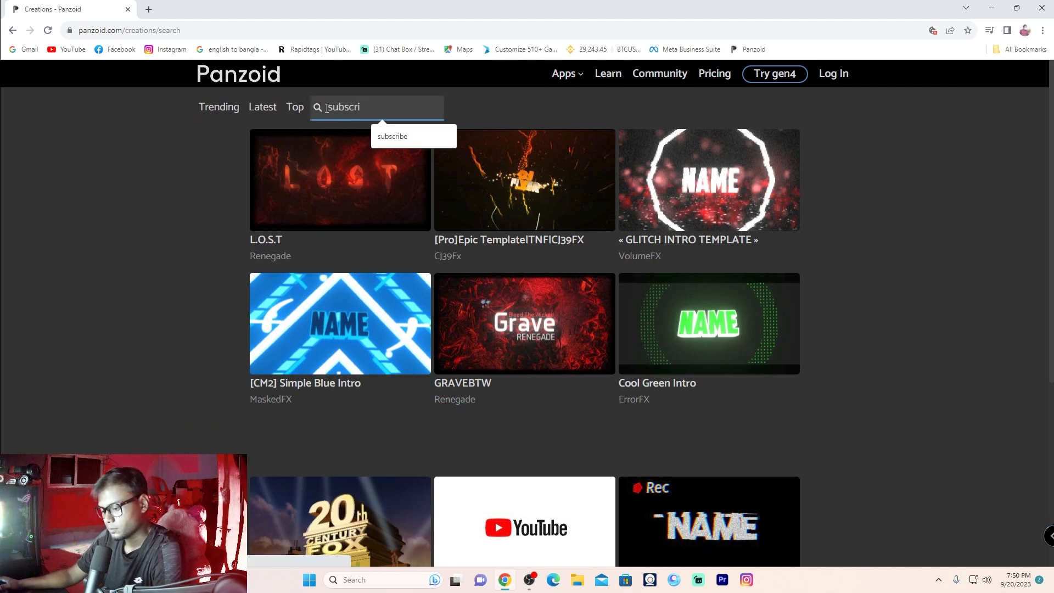
text(be)
key(Return)
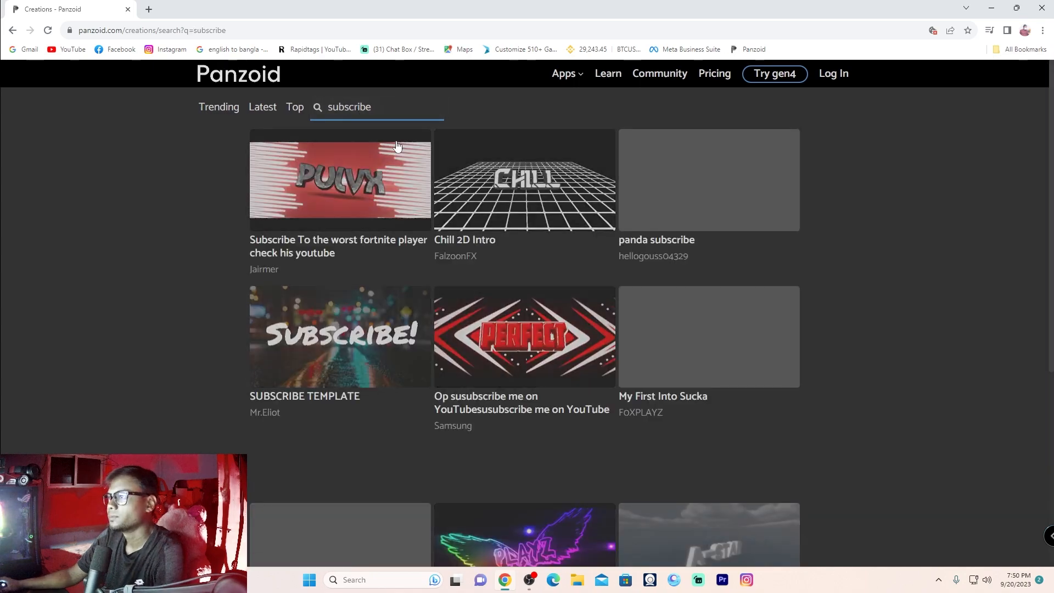
Find the green-screen subscribe template "very epic no no no no no no no" among the results and open it in Clipmaker 2.
scroll(594, 216, down, 1)
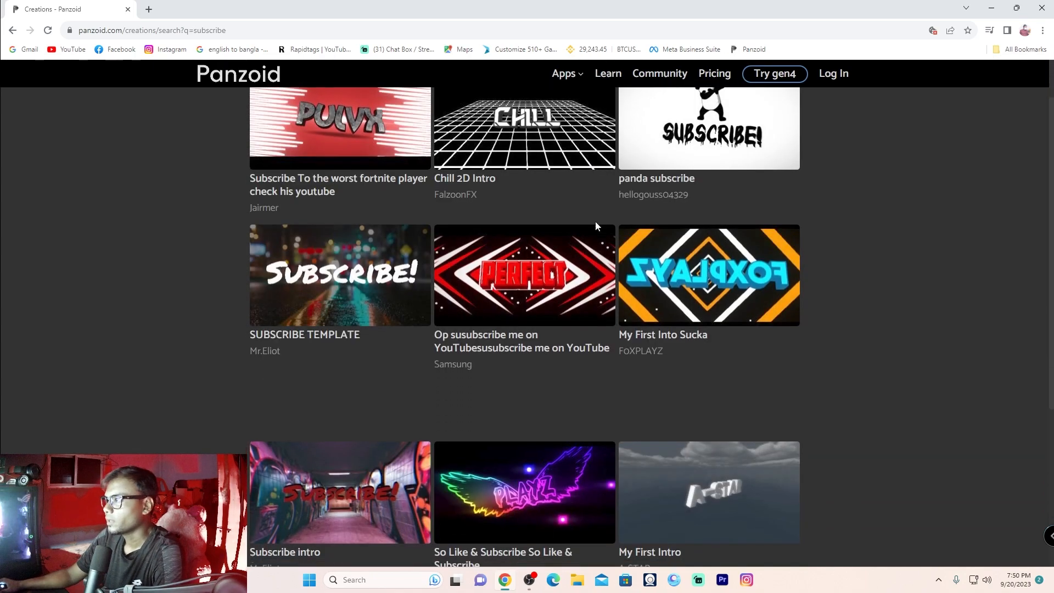
scroll(598, 231, down, 5)
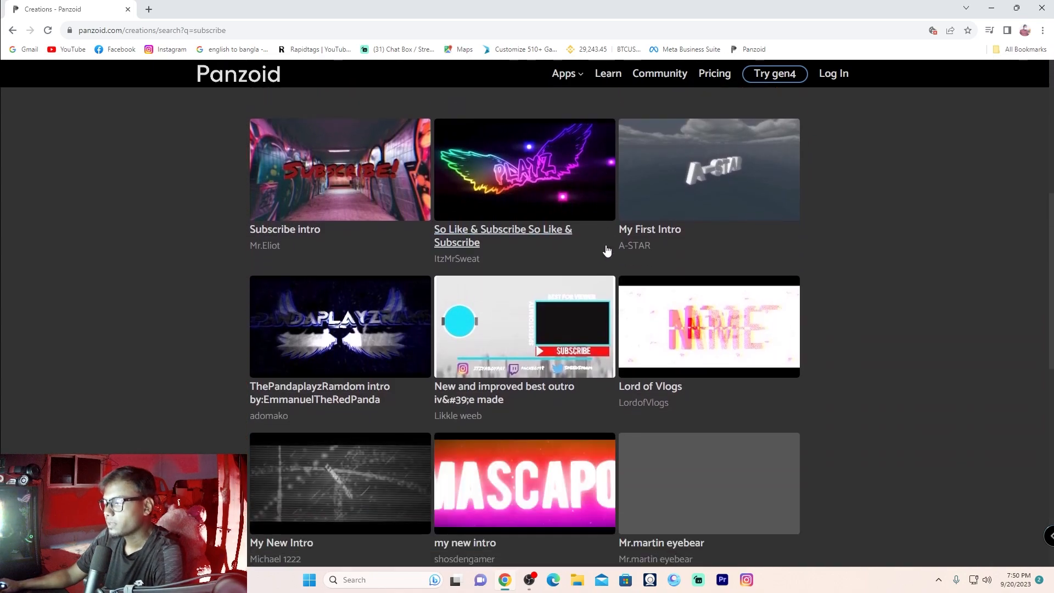
scroll(606, 251, down, 5)
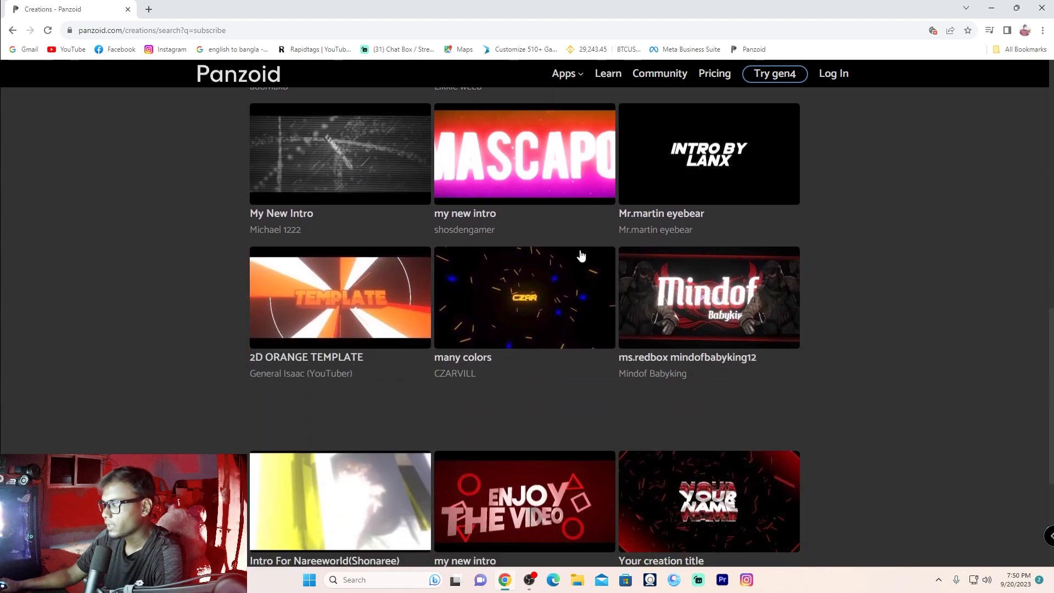
scroll(581, 256, down, 6)
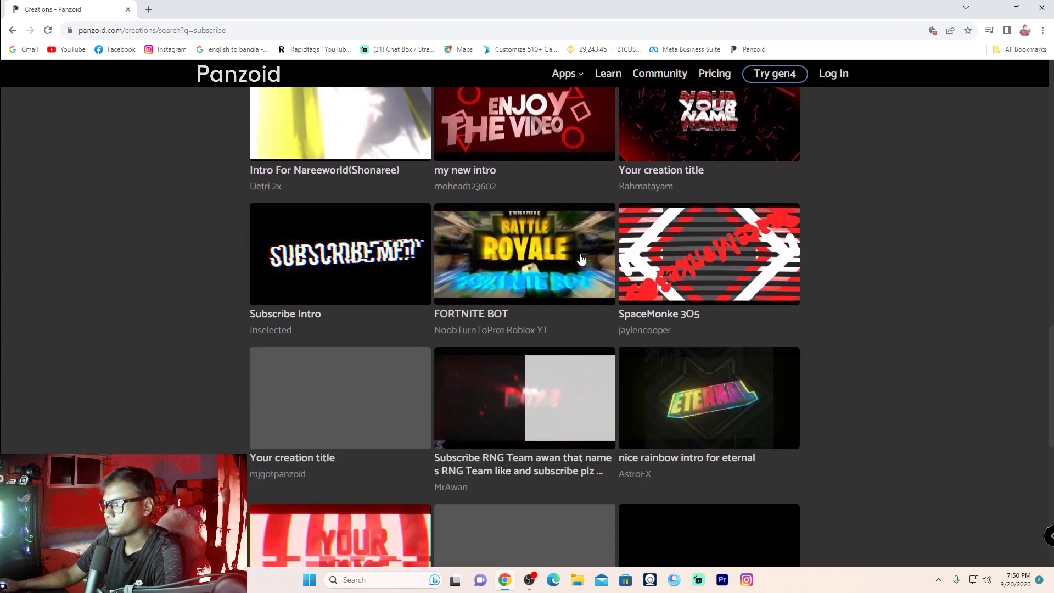
scroll(581, 257, down, 7)
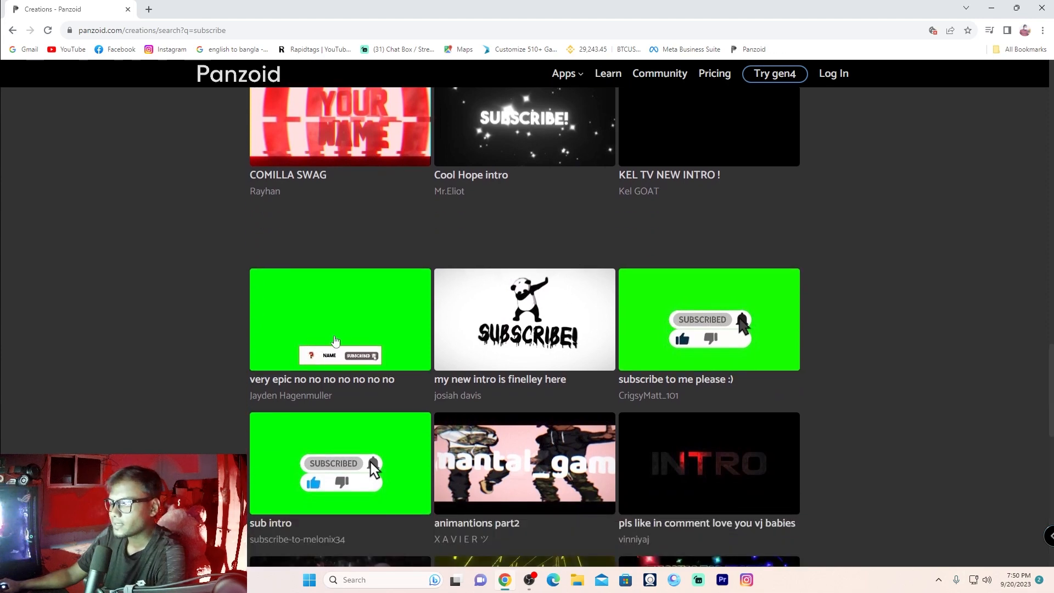
click(335, 341)
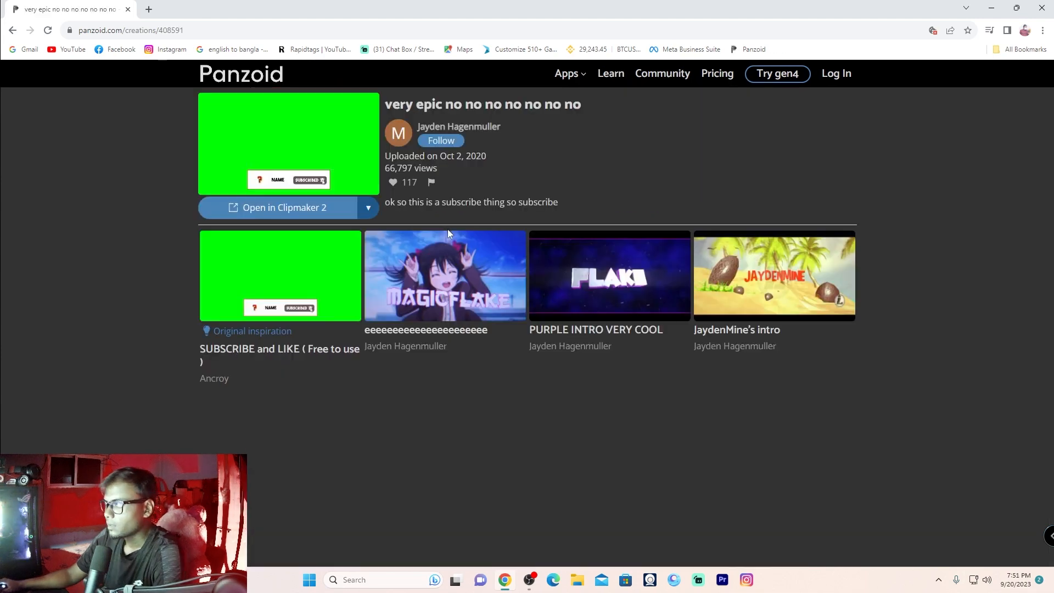
click(287, 213)
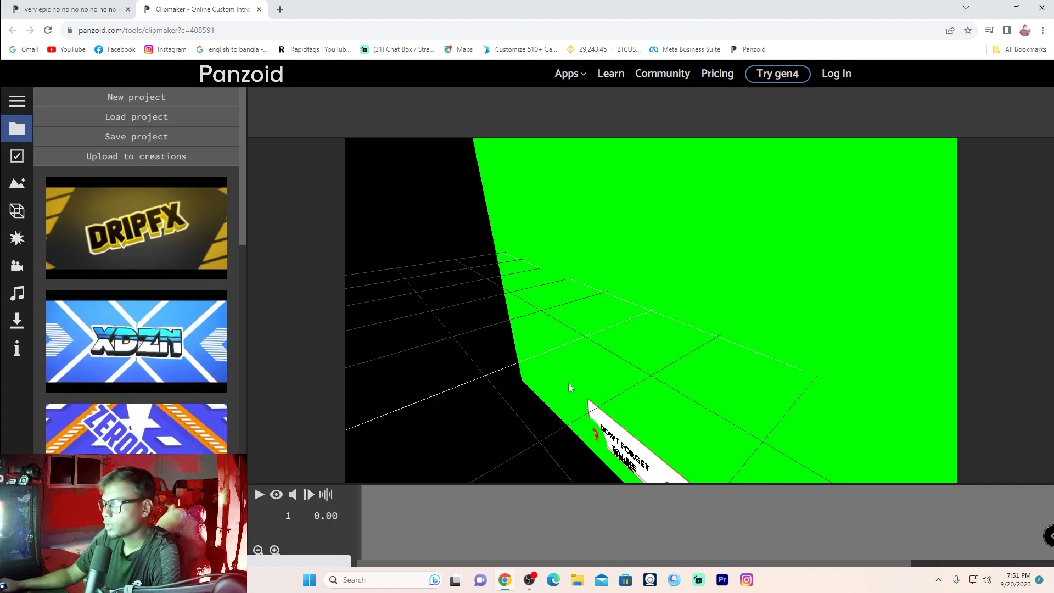
Switch the viewport to the camera view and play the template animation, pausing while the subscribe banner is shown.
click(276, 494)
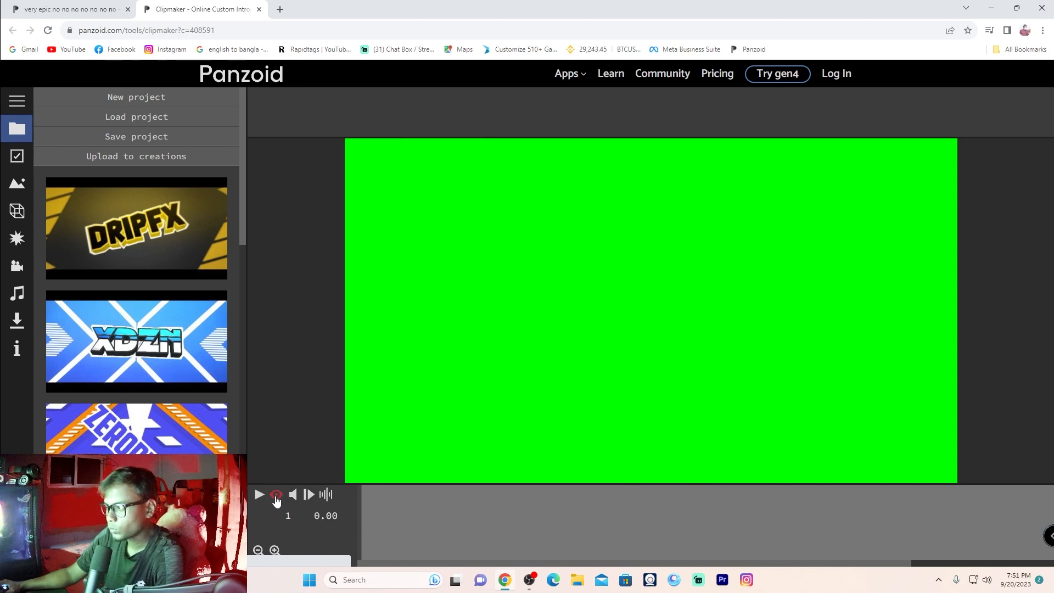
click(259, 494)
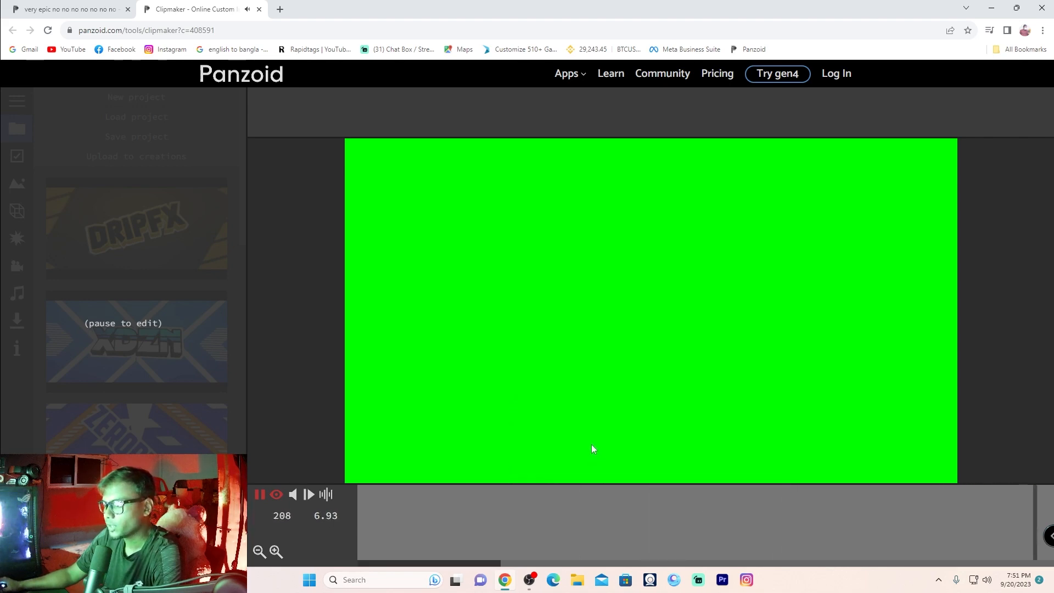
click(259, 495)
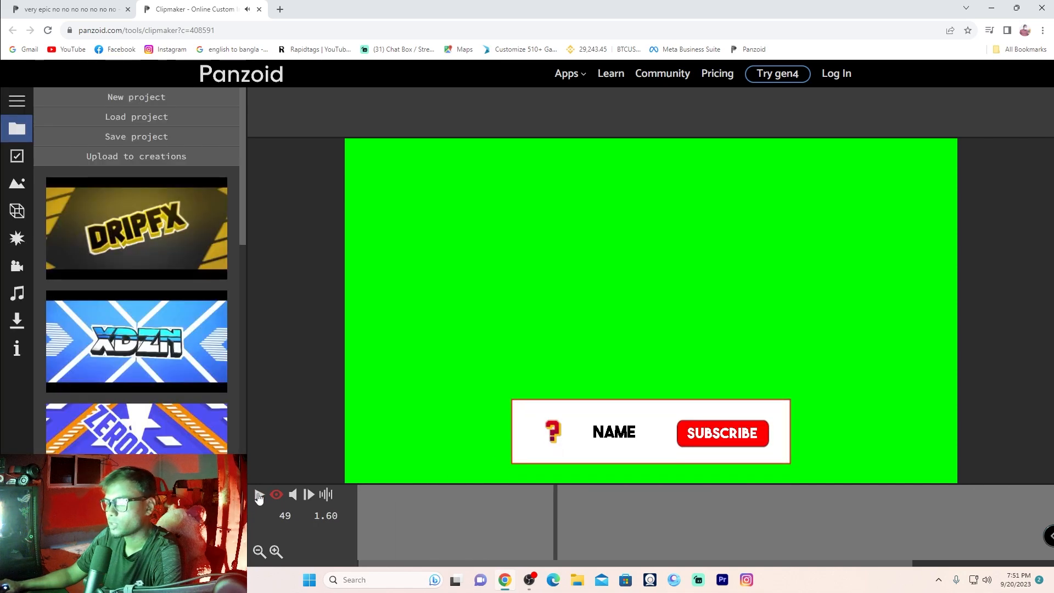
Replace the NAME text in the YOUR LOGO and NAME group with the channel owner's name and play back the animation.
click(14, 213)
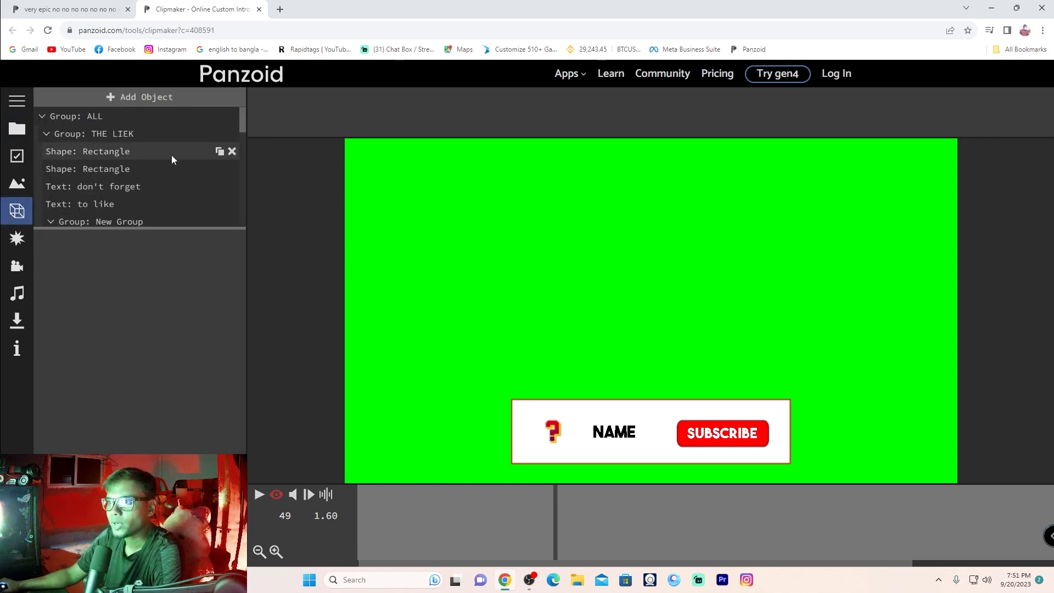
scroll(171, 156, down, 5)
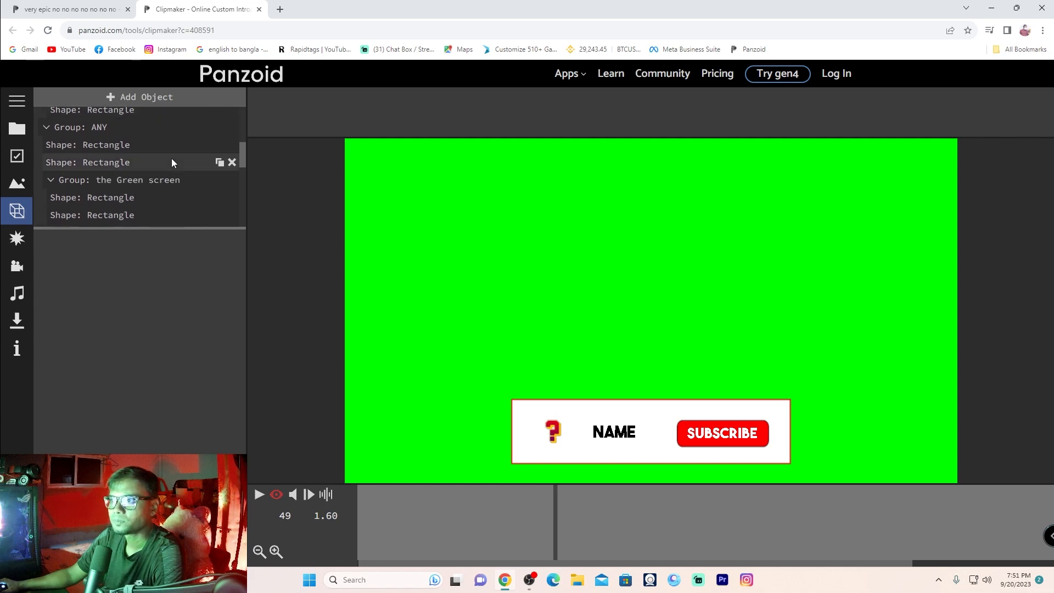
scroll(171, 159, down, 4)
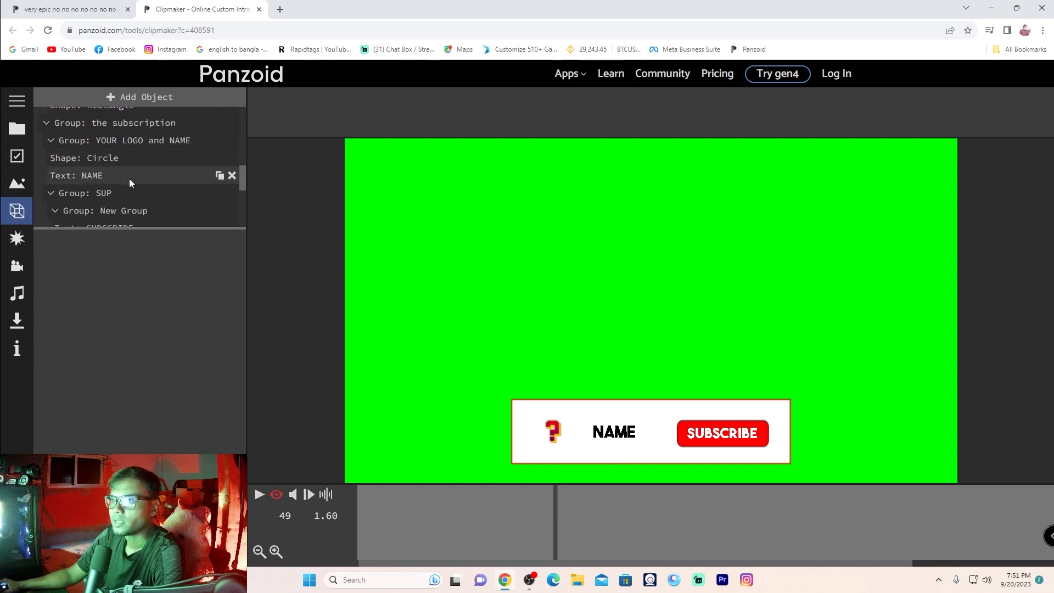
click(90, 175)
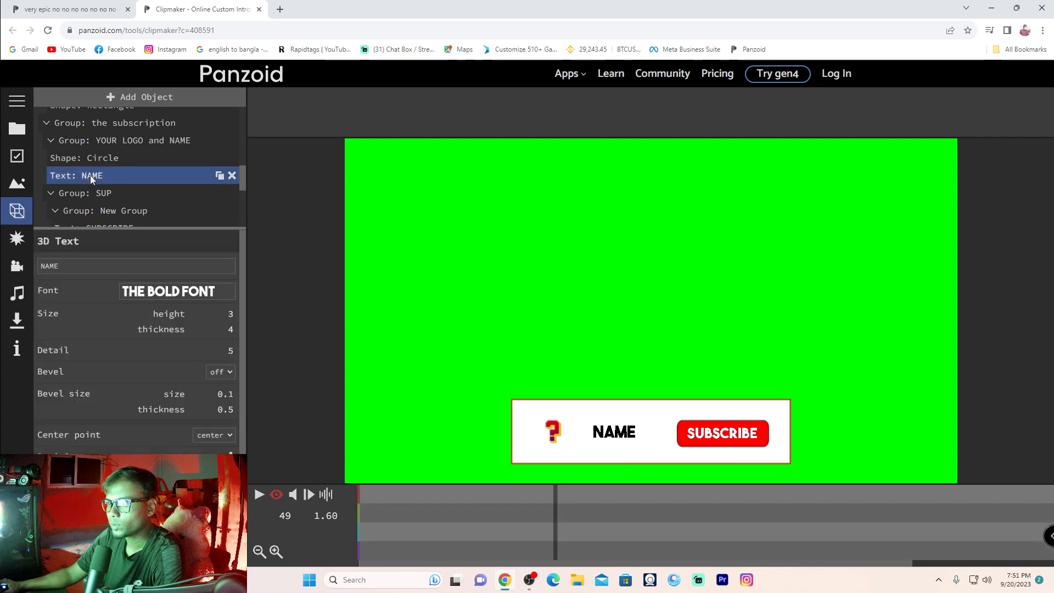
double_click(73, 267)
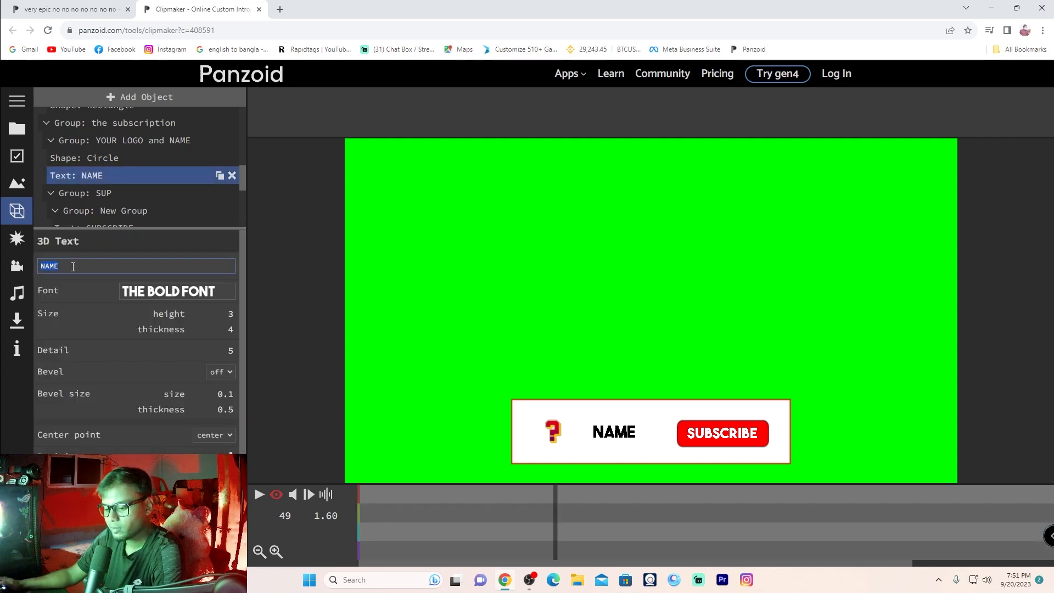
text(Sabuj Sam)
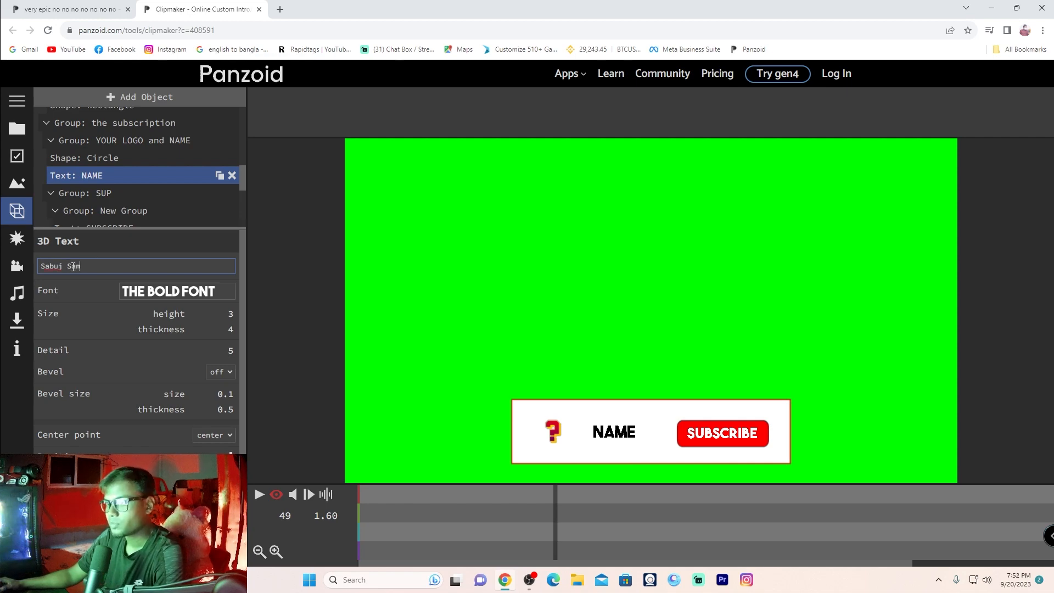
key(Return)
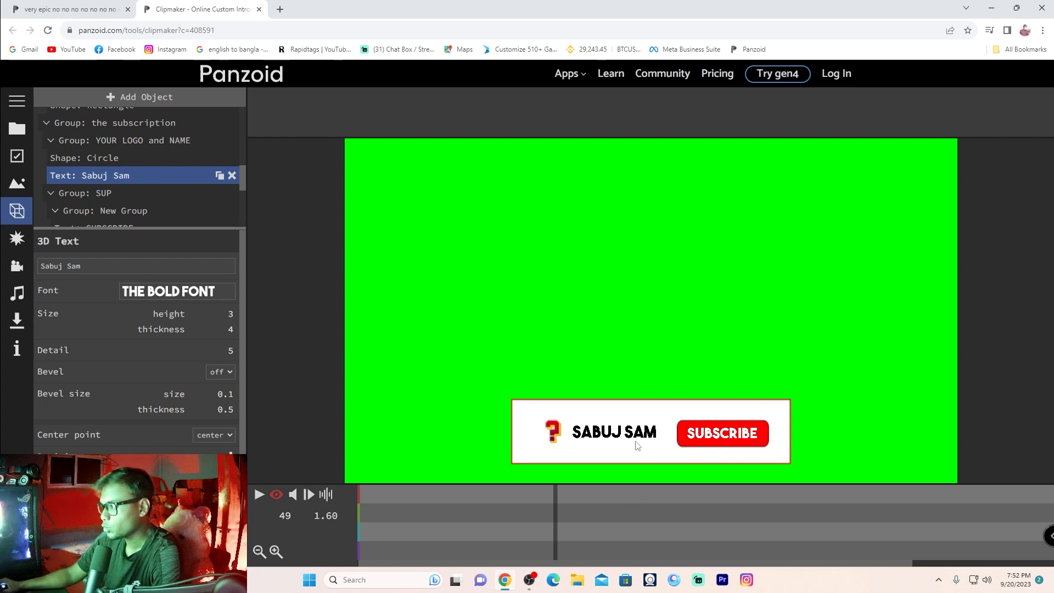
click(259, 494)
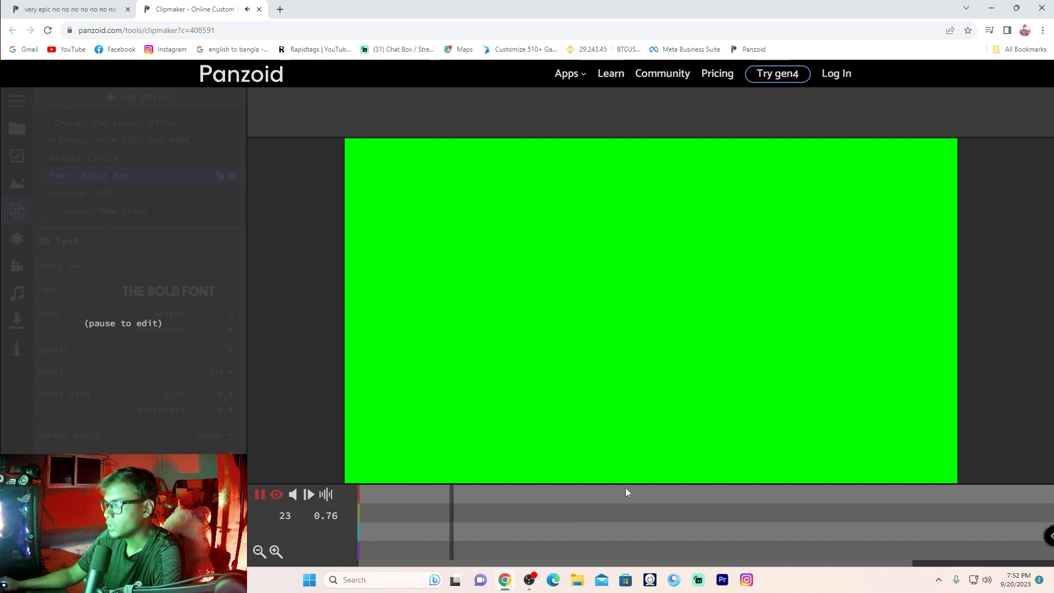
click(258, 495)
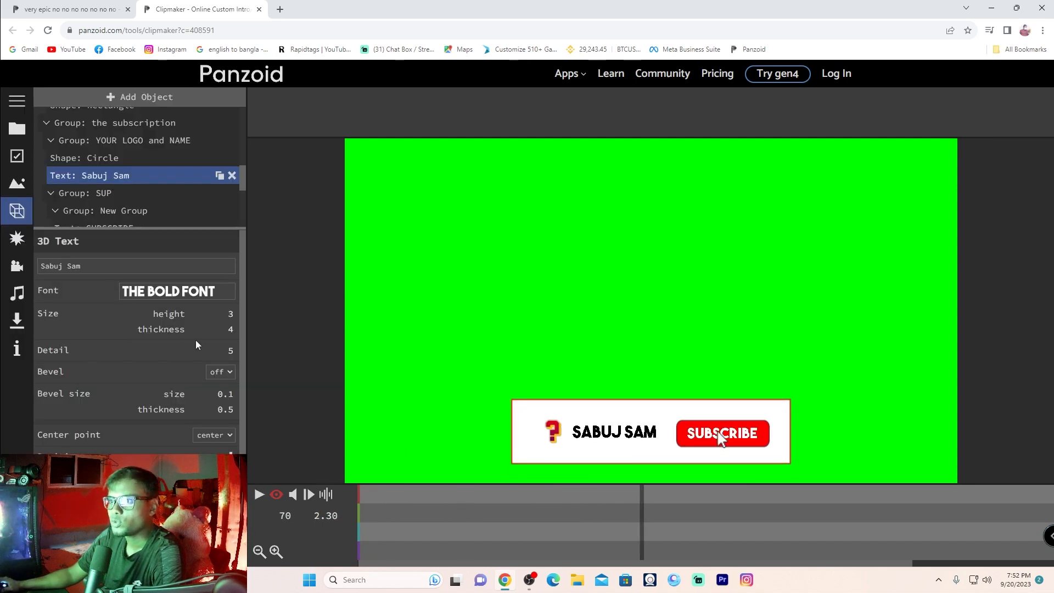
Set the logo circle's appearance to image and load IMG_20230910_160202 from the Desktop as its picture.
click(104, 158)
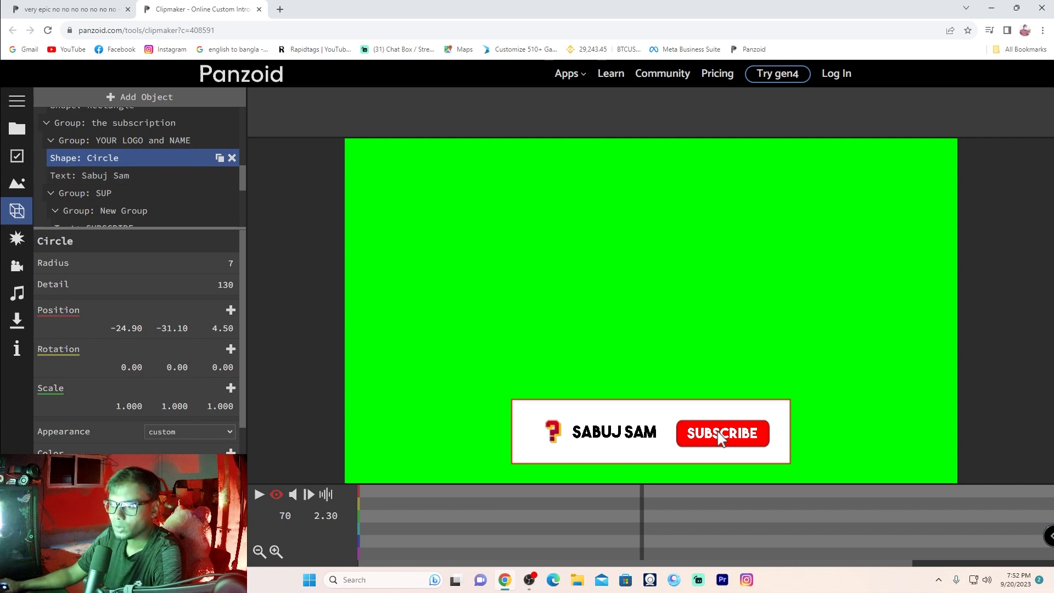
click(185, 433)
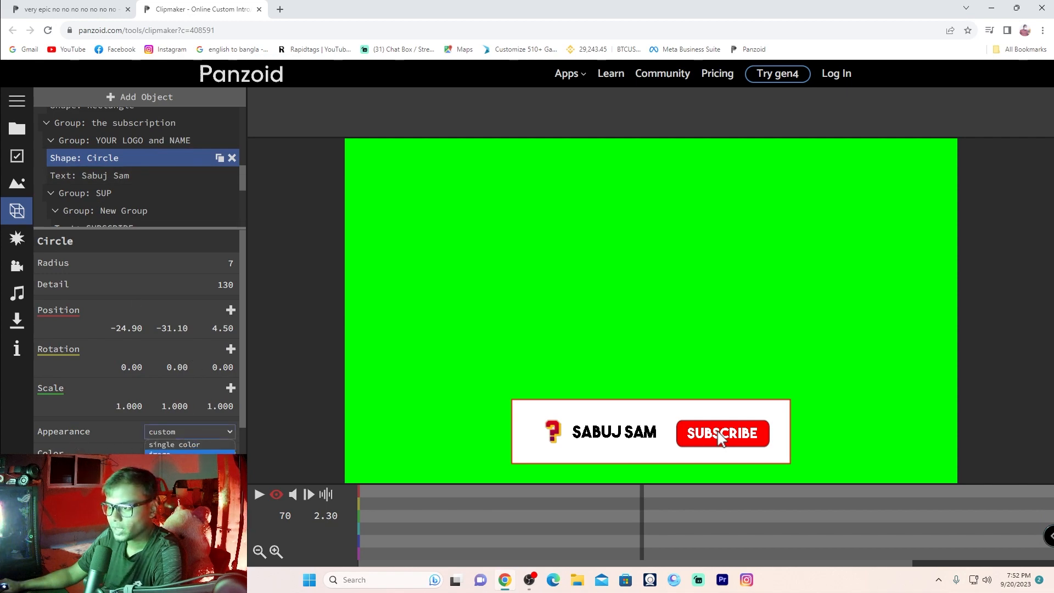
click(165, 454)
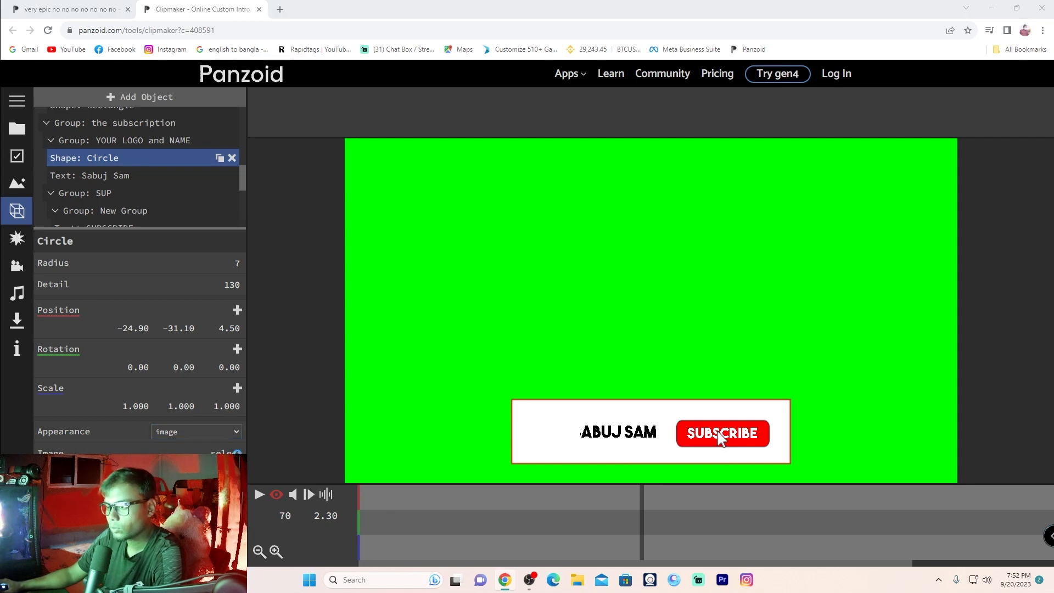
click(226, 453)
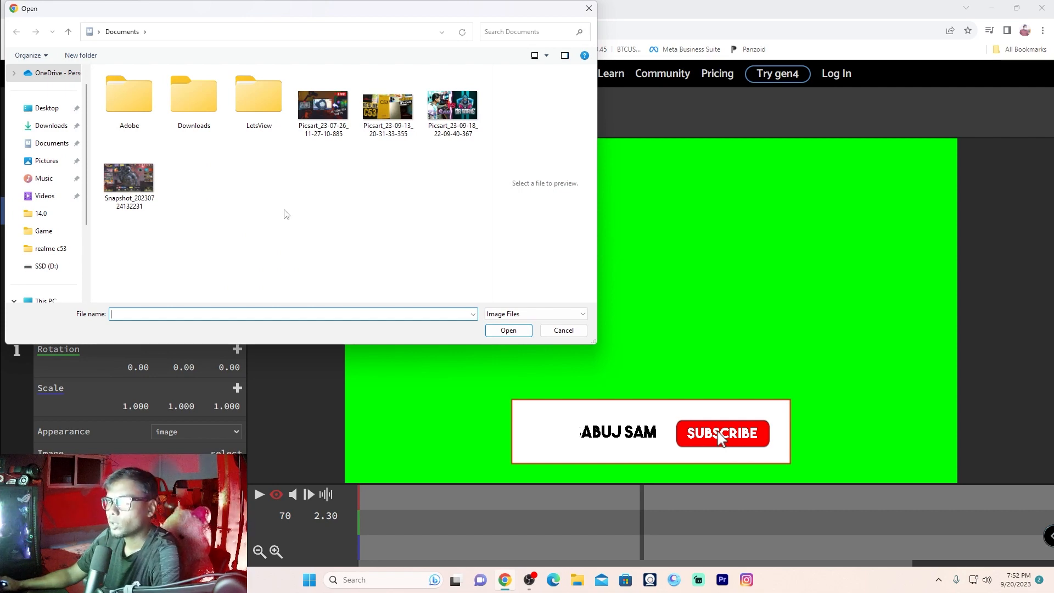
click(43, 108)
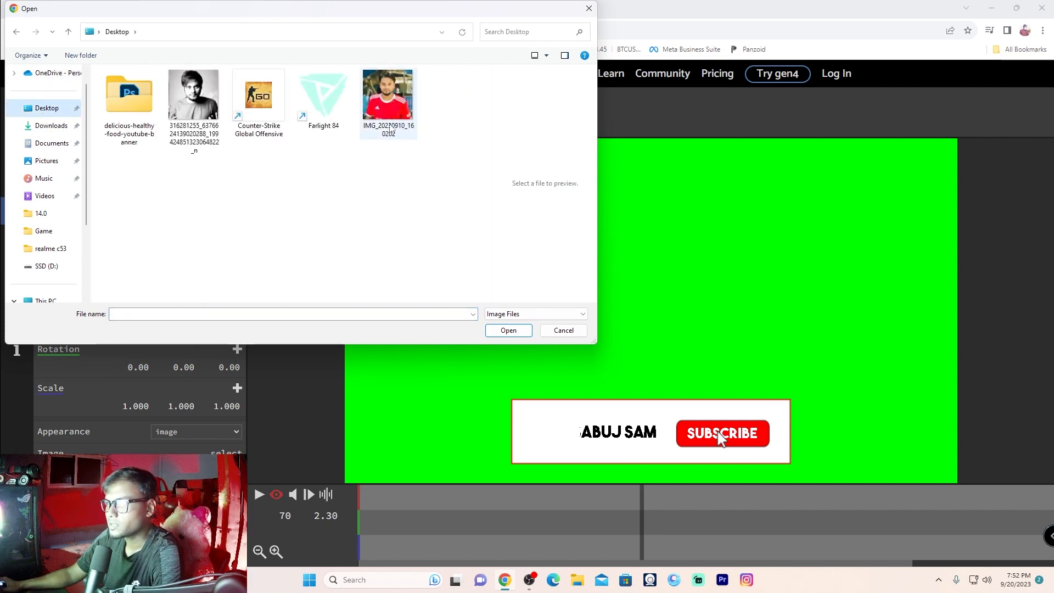
click(391, 102)
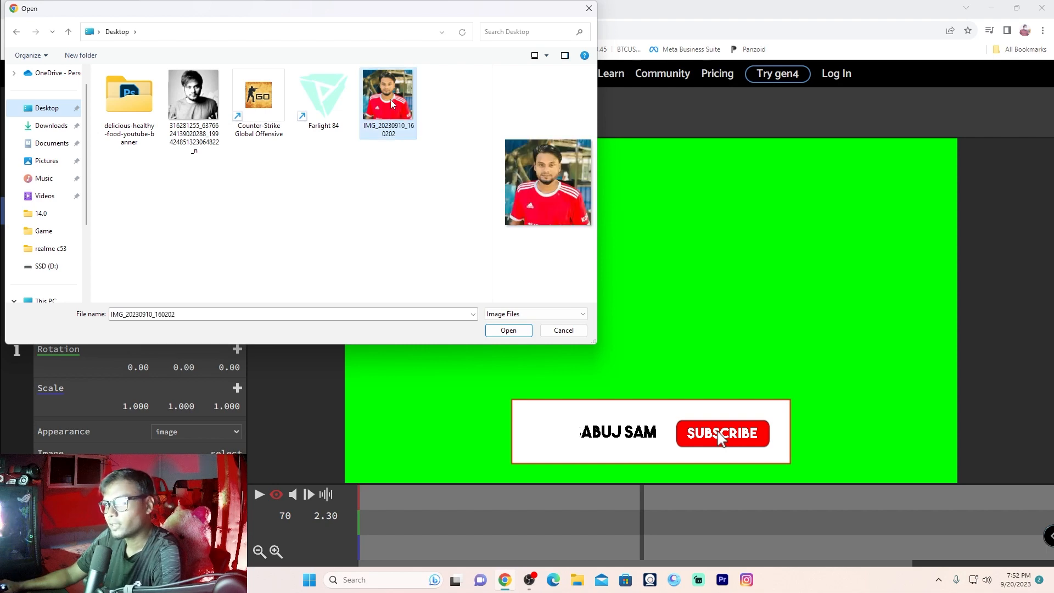
click(508, 330)
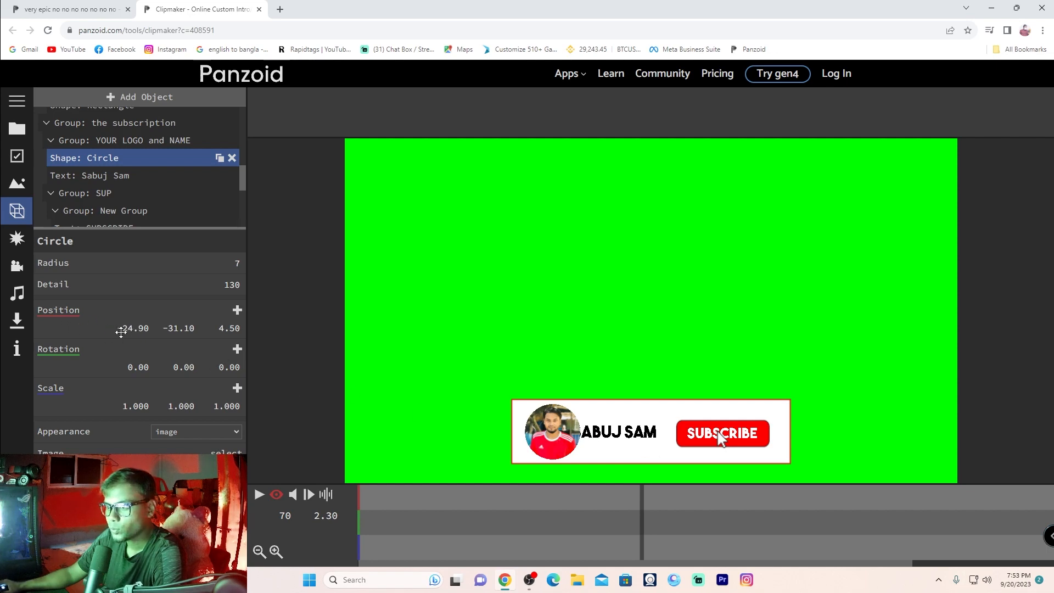
Move the logo circle to X position -27.30, set its radius to 6, and play back the animation.
drag(132, 330, 118, 328)
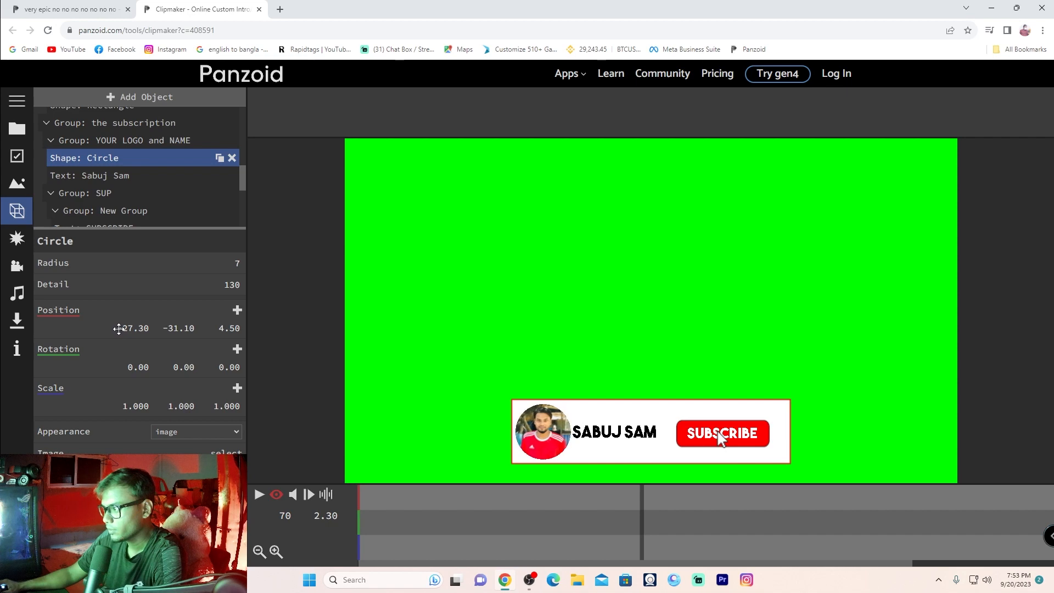
click(236, 265)
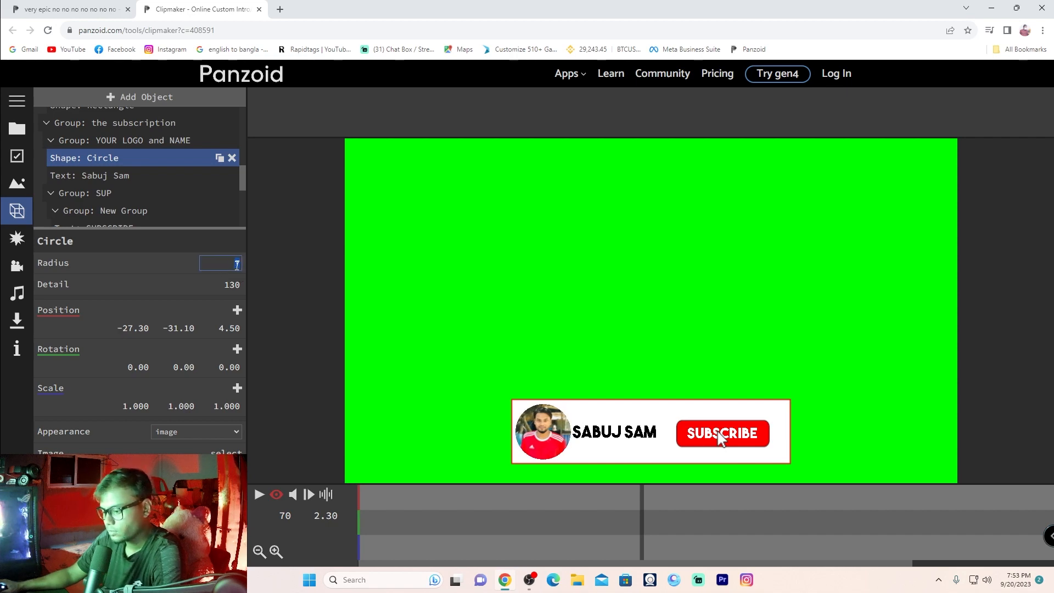
text(6)
key(Return)
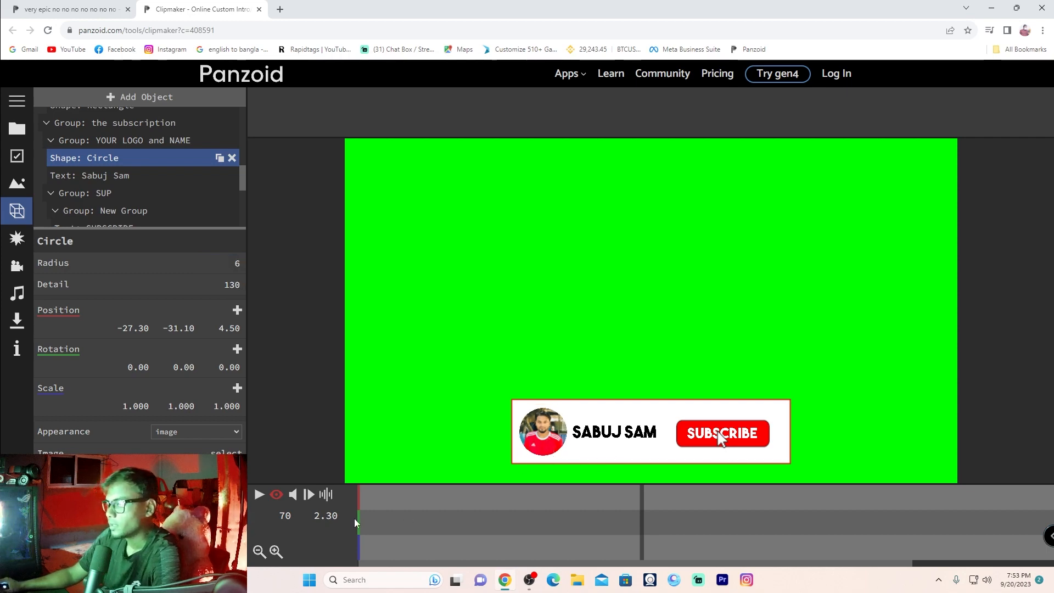
click(258, 496)
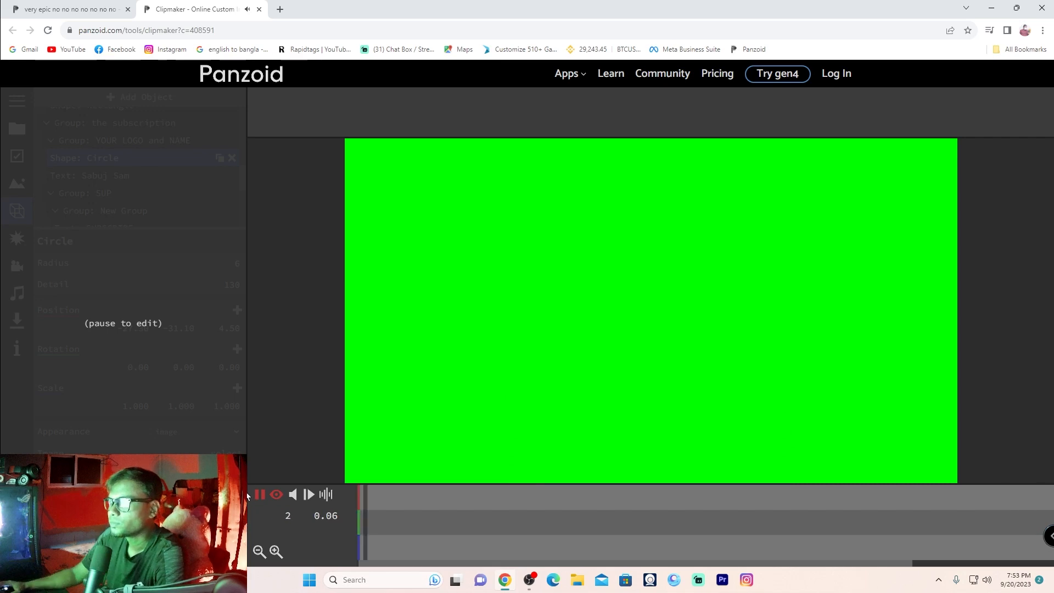
click(258, 495)
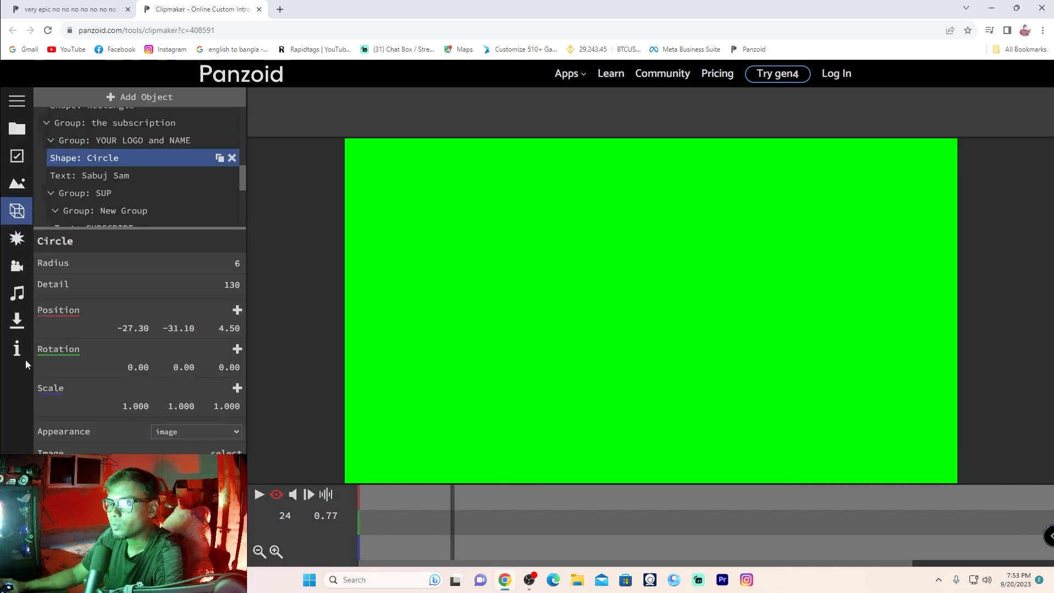
Render the video in extreme quality (slow) mode with the .mkv (vp8/opus) format.
click(15, 325)
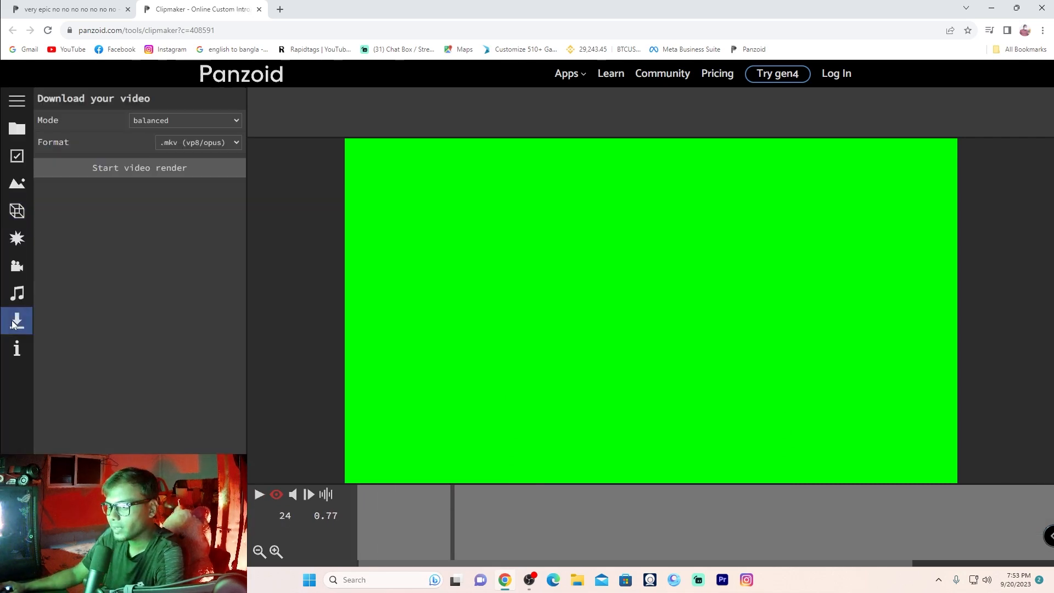
click(201, 144)
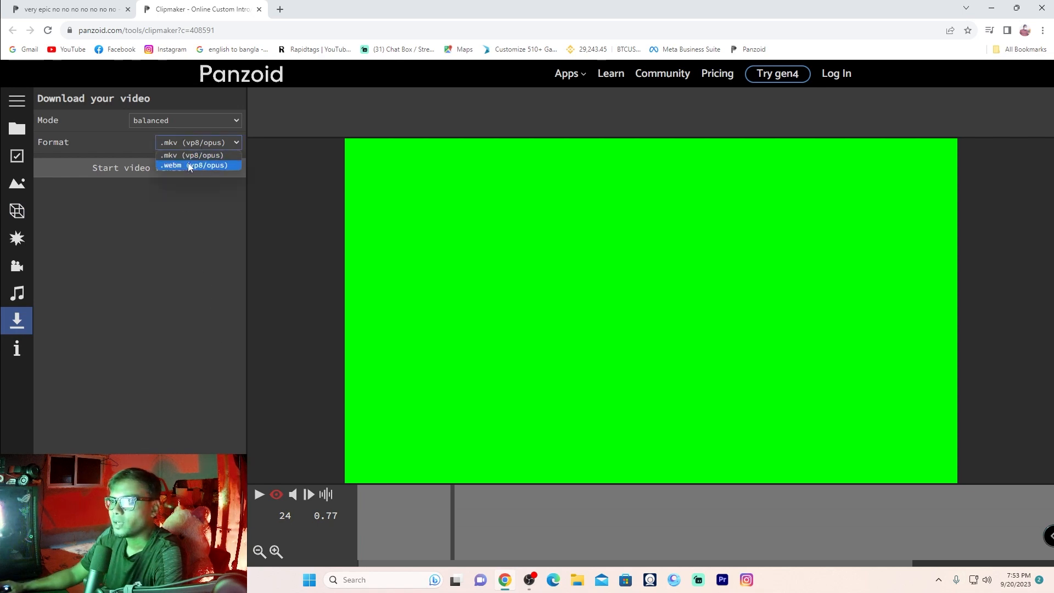
click(180, 156)
click(187, 124)
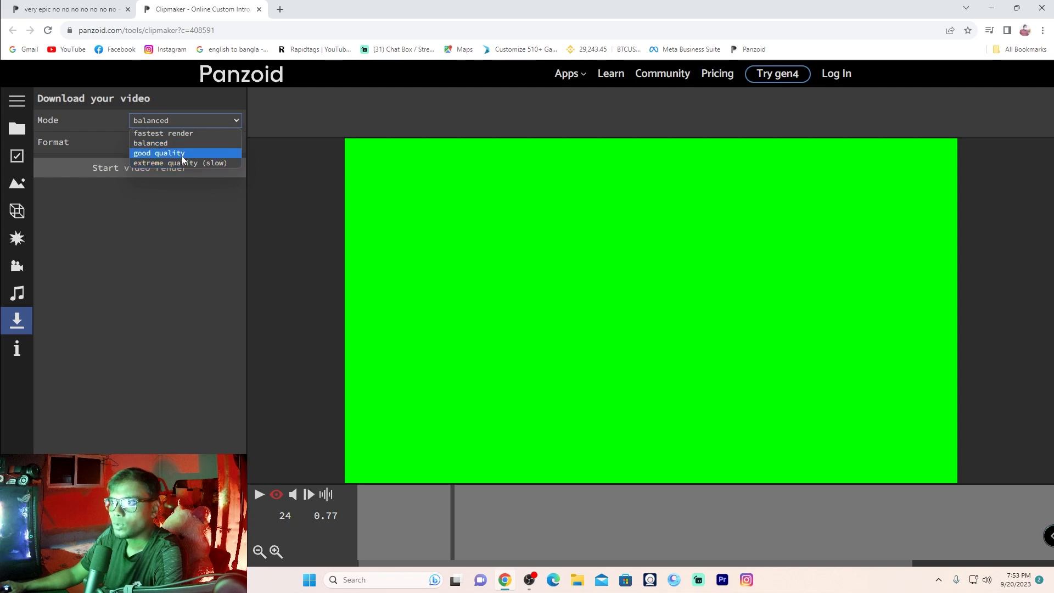
click(214, 162)
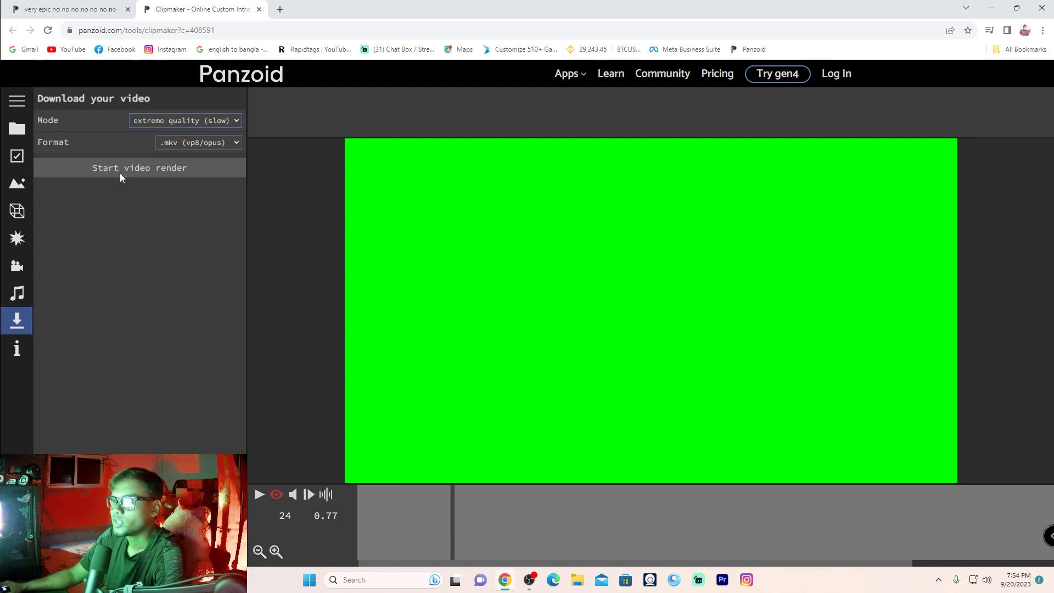
click(141, 170)
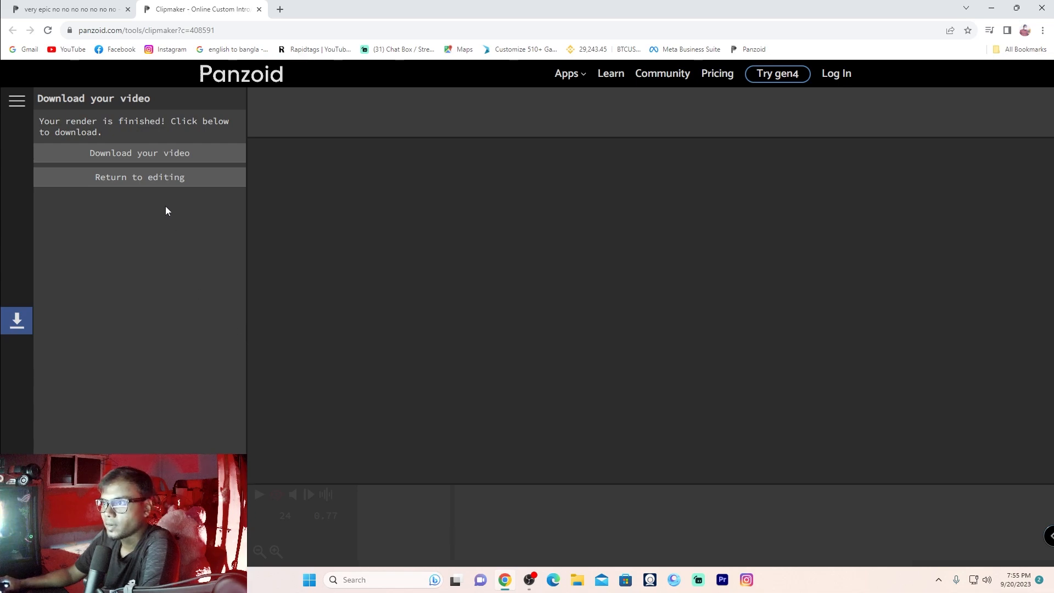
Download the rendered video.mkv, play it in VLC to check it, and close the player and browser windows.
click(153, 157)
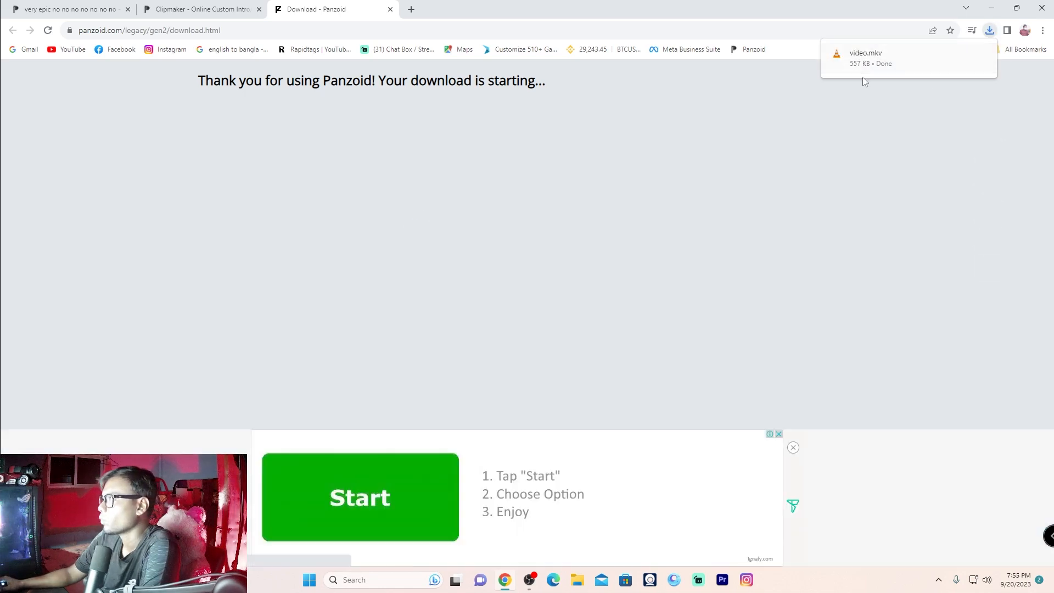
mouse_move(859, 72)
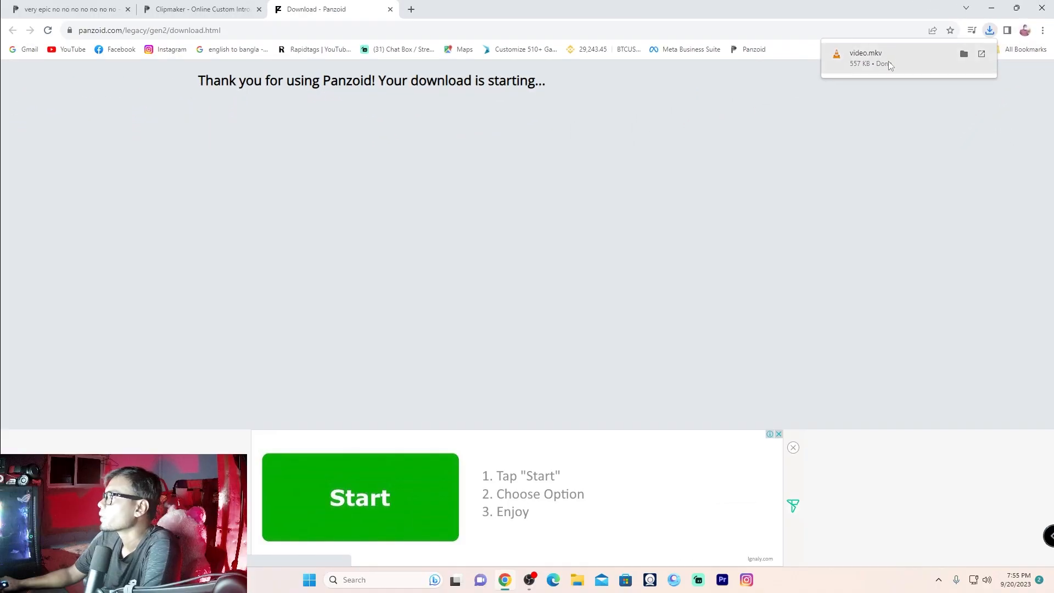
click(867, 69)
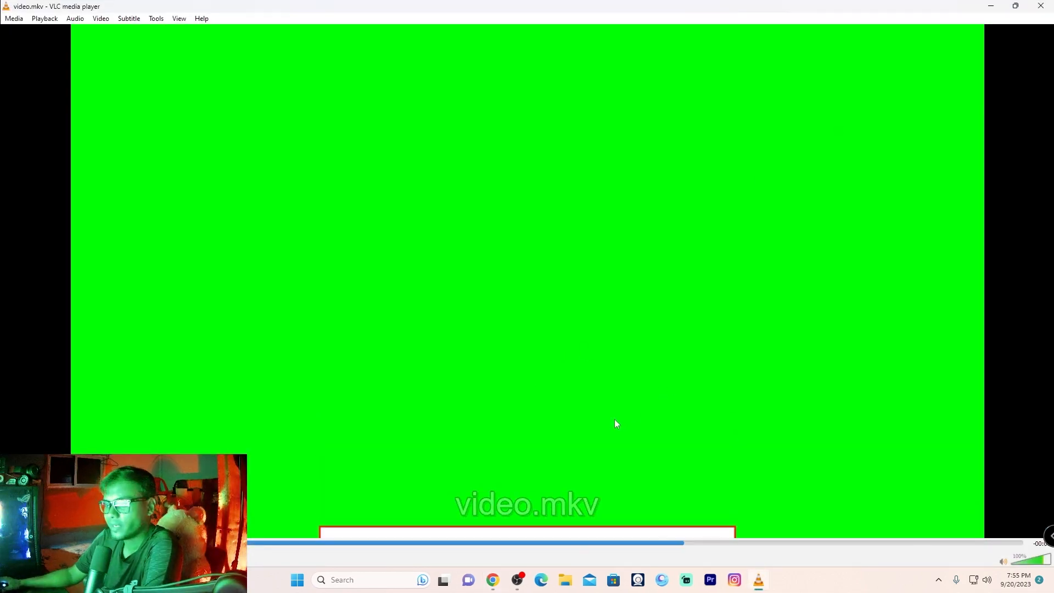
click(1036, 6)
click(1036, 6)
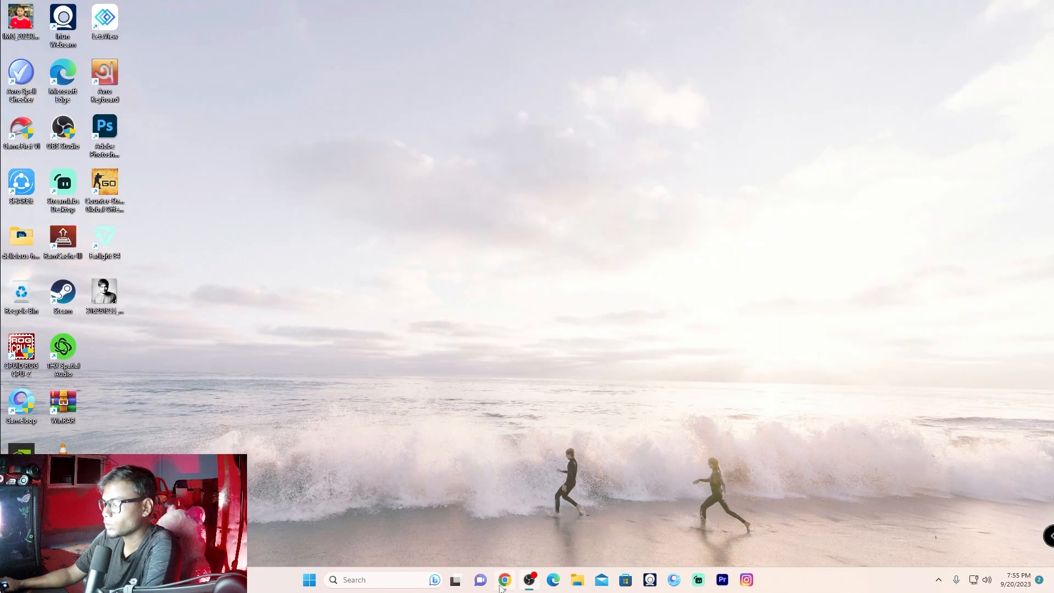
Switch to Microsoft Edge, search for mkv to mp4 converter, and open CloudConvert's MKV to MP4 page, dismissing the mobile app offer.
click(553, 580)
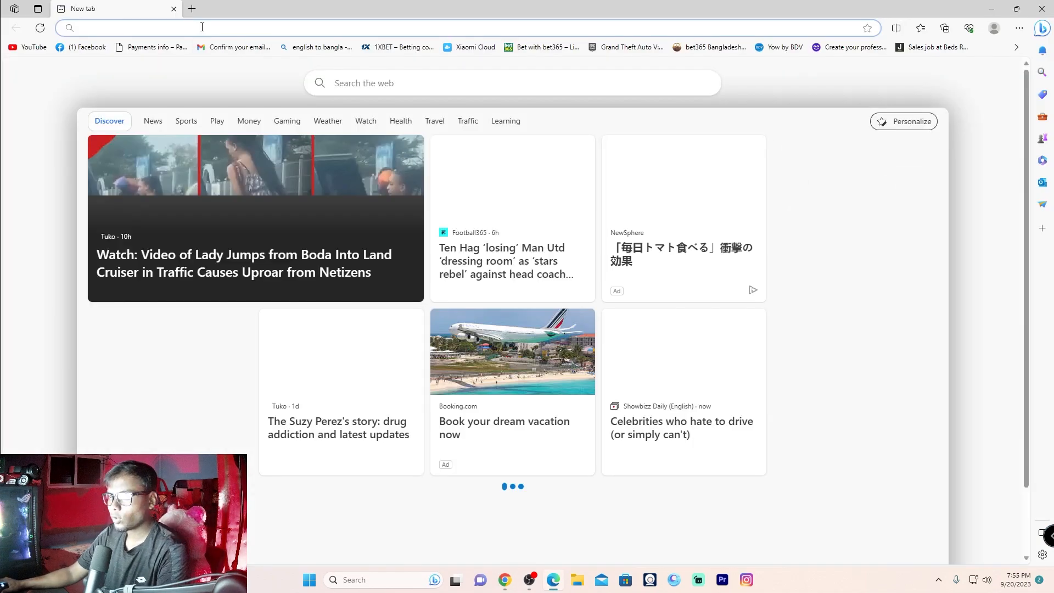
click(202, 27)
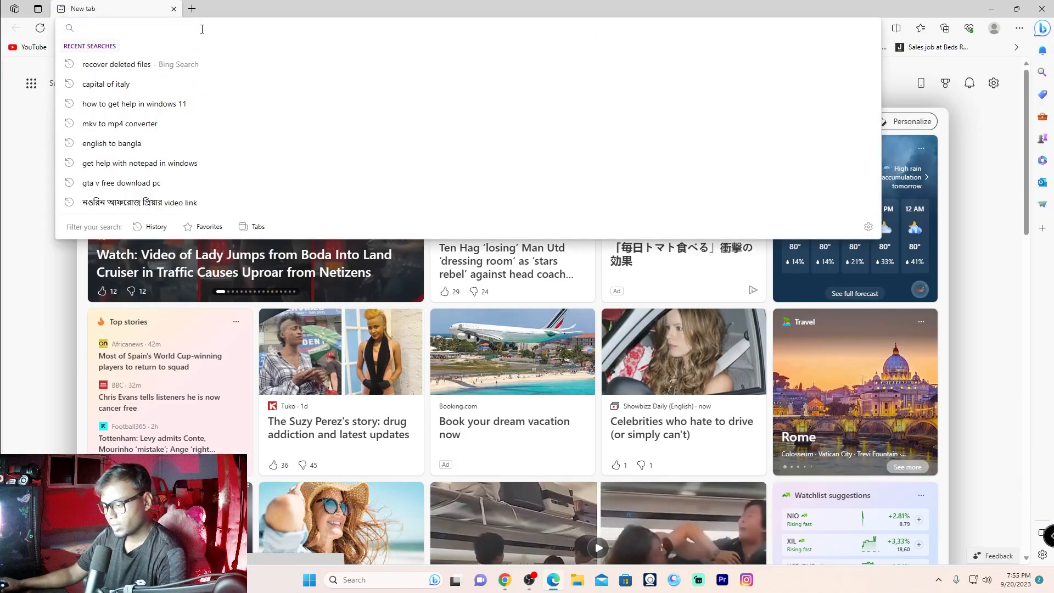
text(mk)
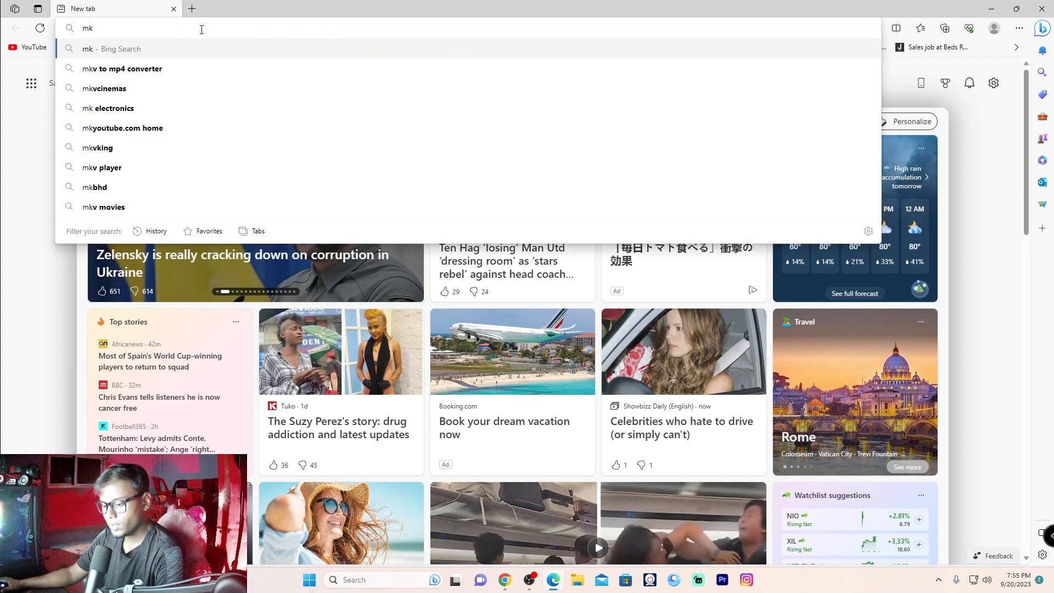
text(v)
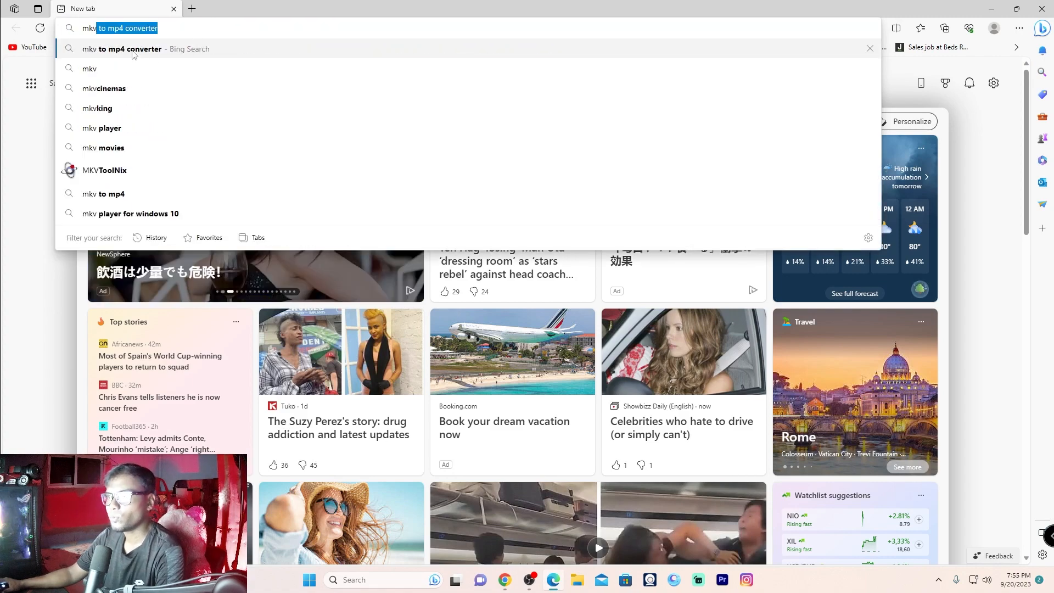
click(168, 52)
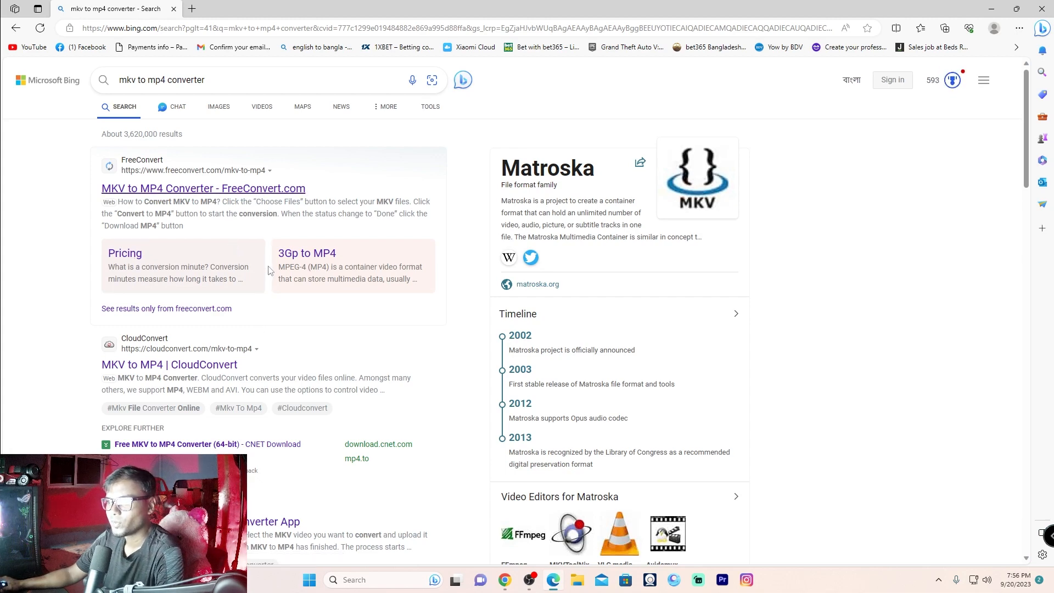
click(183, 365)
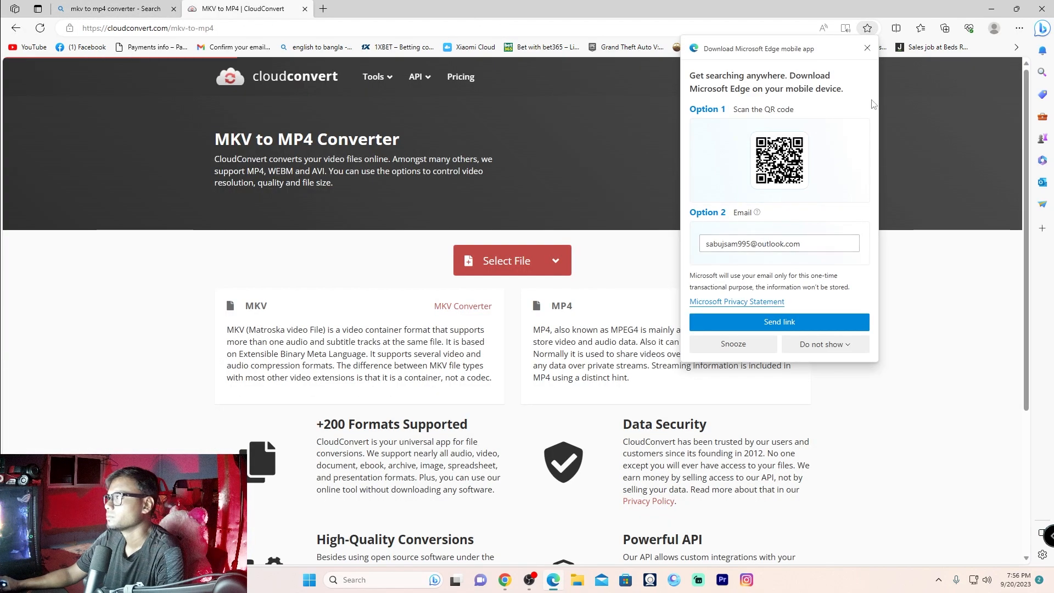
click(867, 48)
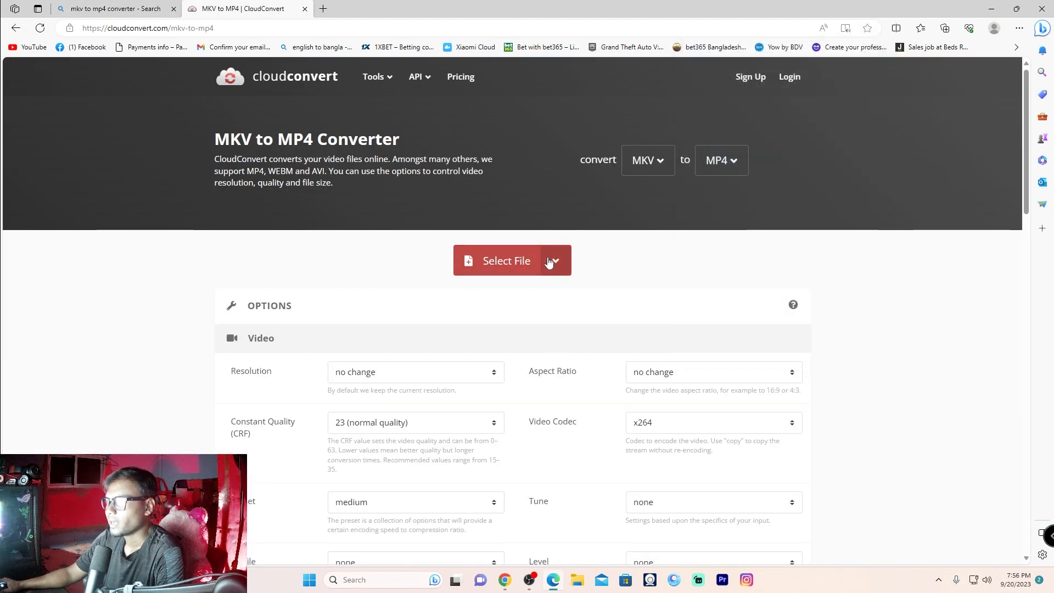
Load video.mkv from the Downloads folder into the converter and convert it to MP4.
click(499, 261)
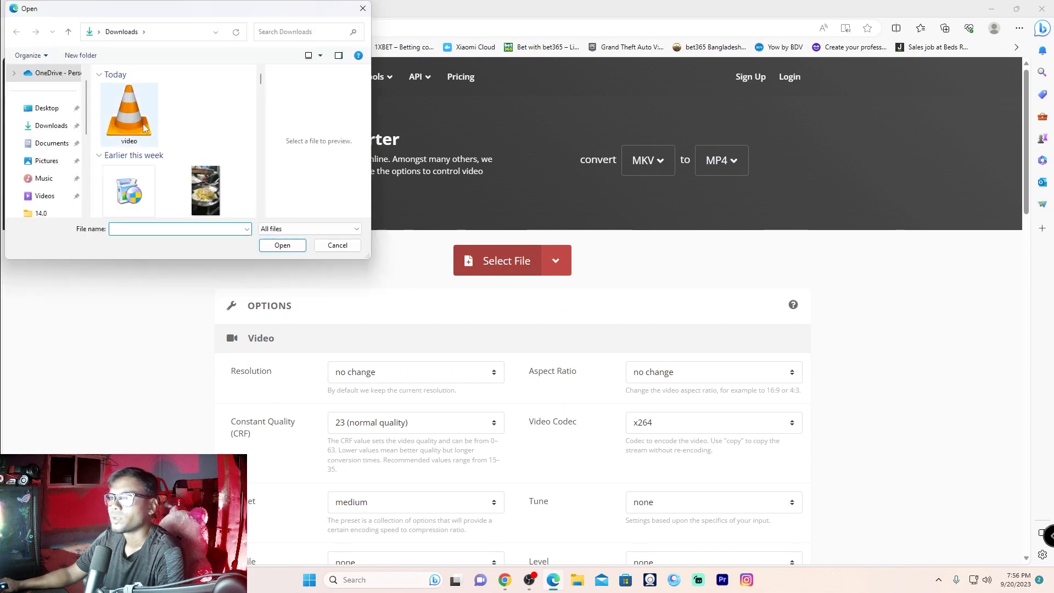
click(129, 114)
click(283, 246)
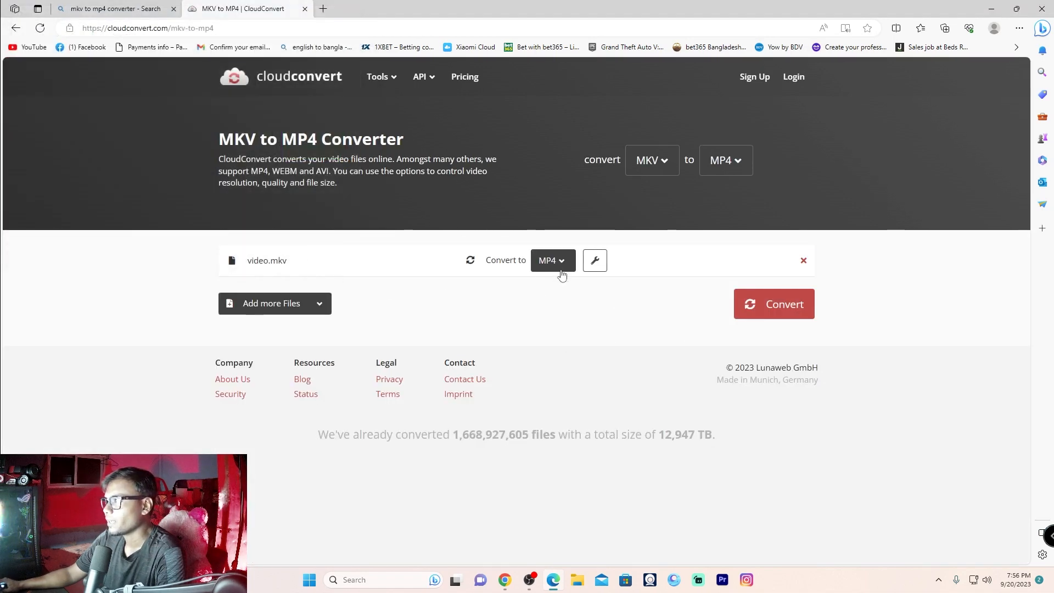
click(779, 304)
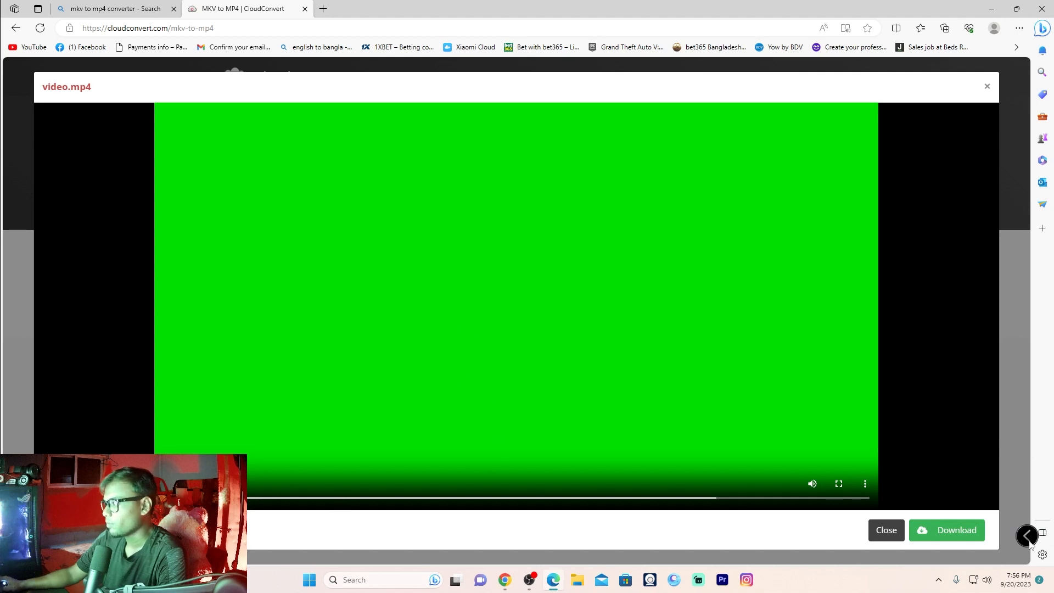
Download the converted video.mp4, play it from the Downloads folder to check it, and clear the open windows.
click(946, 531)
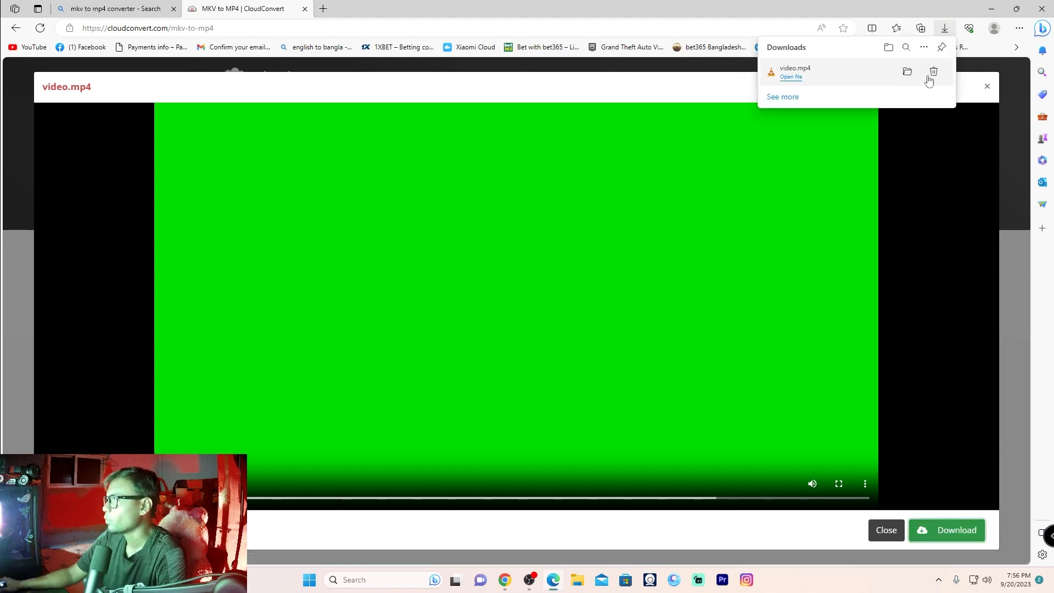
click(906, 72)
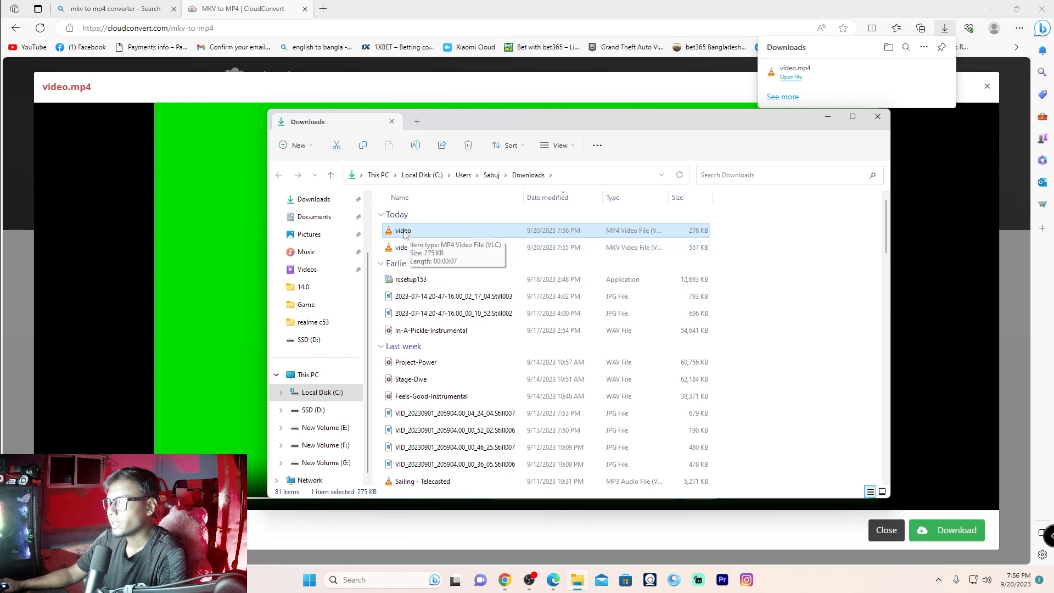
double_click(405, 231)
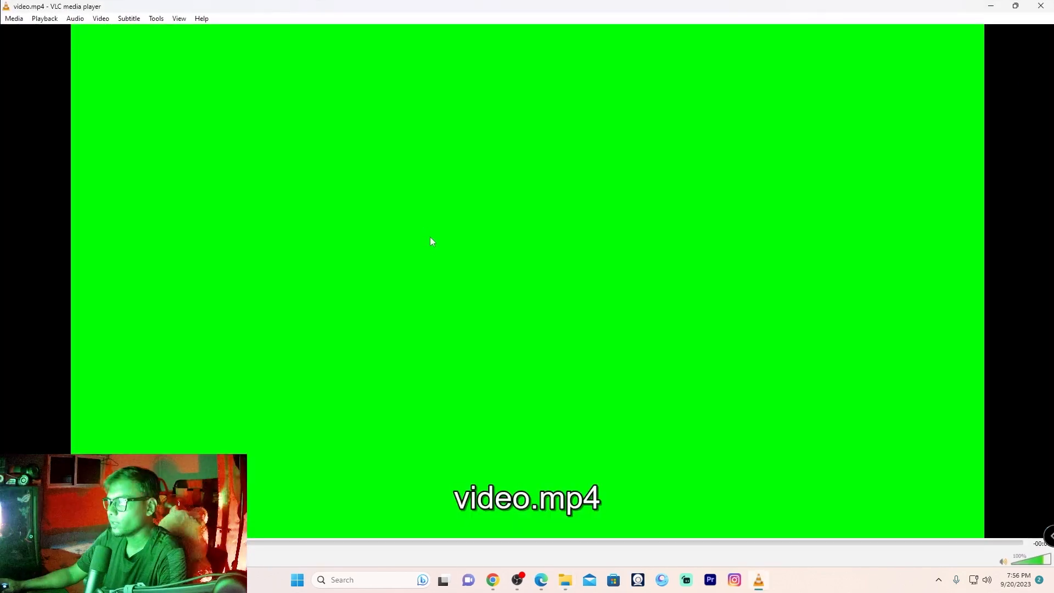
click(1039, 6)
click(992, 10)
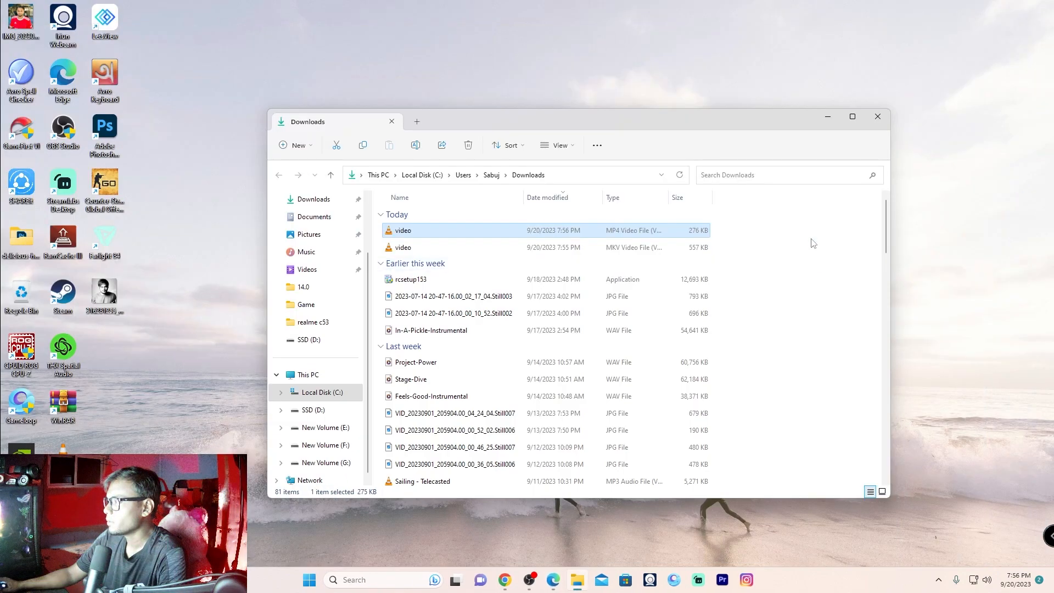
click(879, 117)
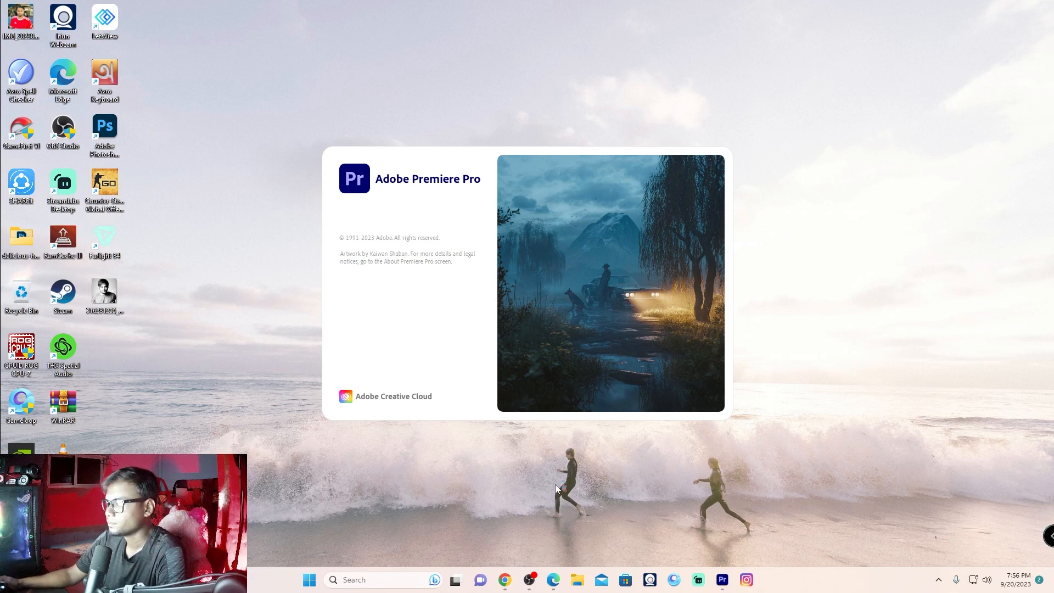
Switch to Adobe Premiere Pro and import the green-screen subscribe video from the Downloads folder into the Chrome Error project.
key(ctrl+i)
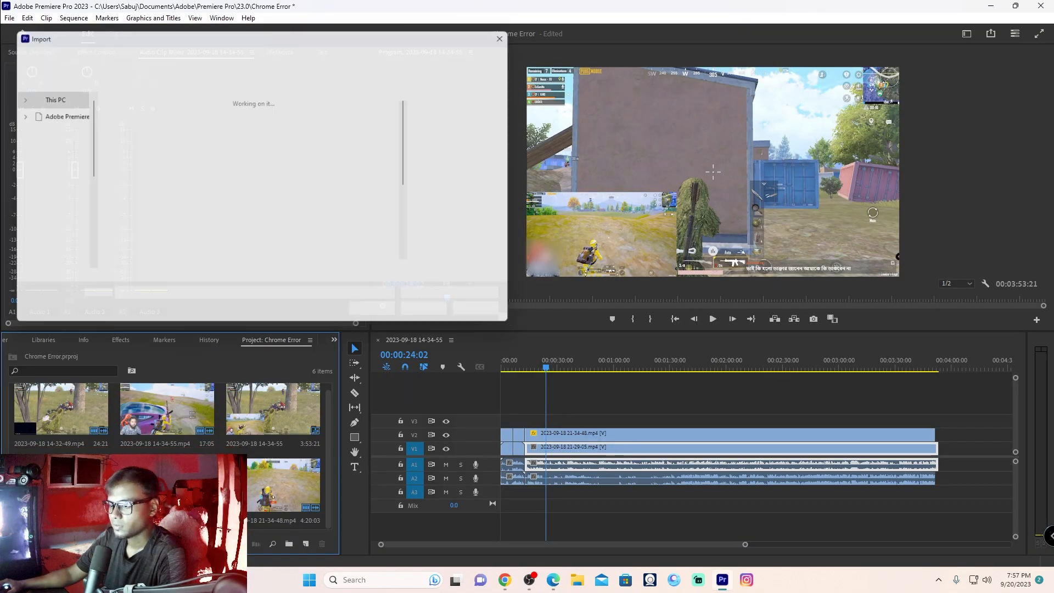
click(41, 113)
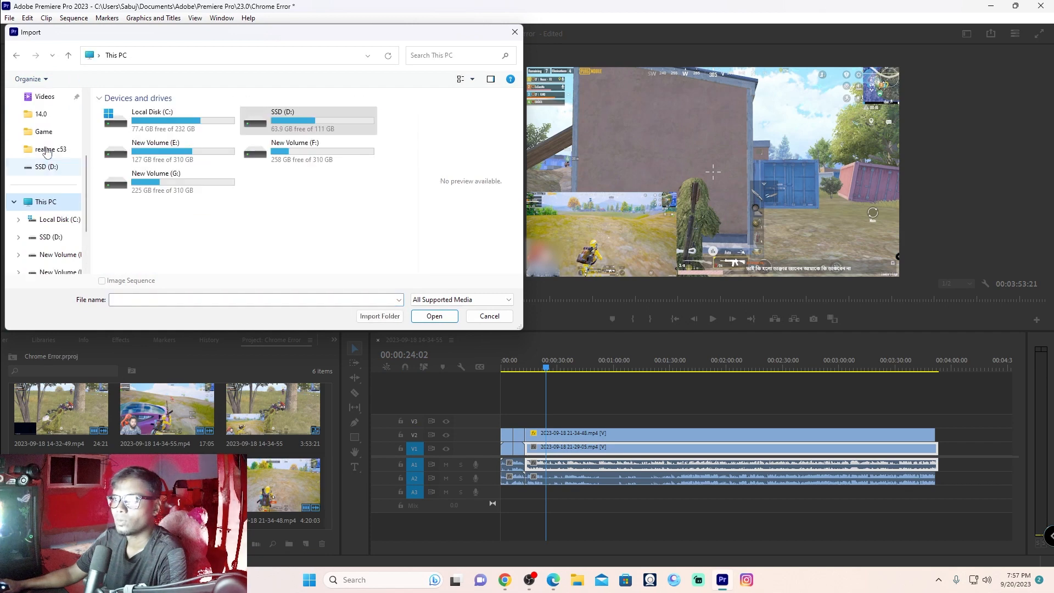
scroll(42, 137, up, 3)
click(50, 167)
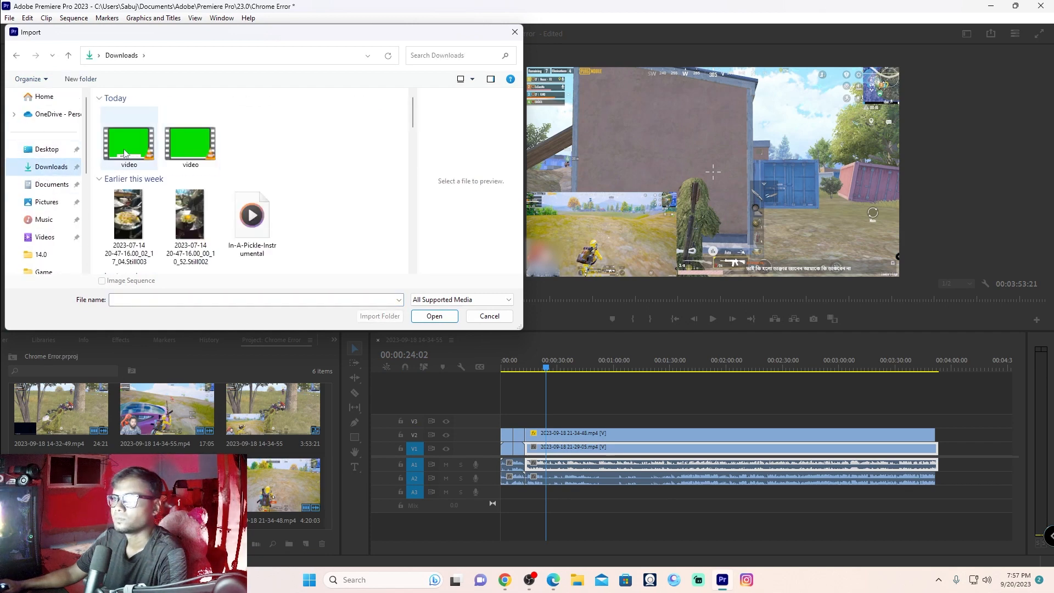
click(190, 144)
click(436, 317)
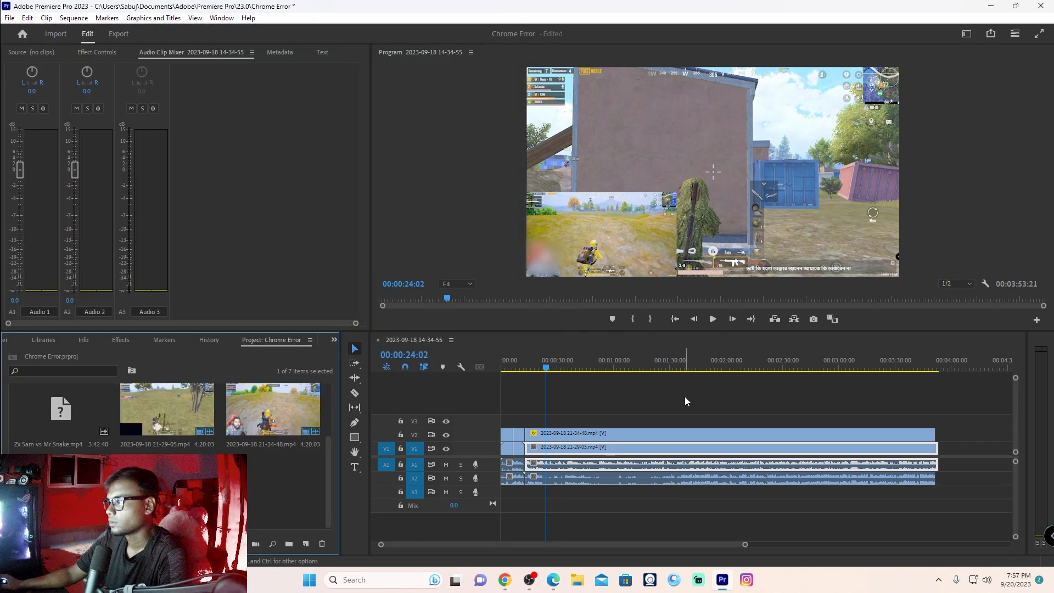
Place the green-screen clip on track V3 near the end of the sequence and play that section until the subscribe banner is shown.
drag(371, 469, 916, 414)
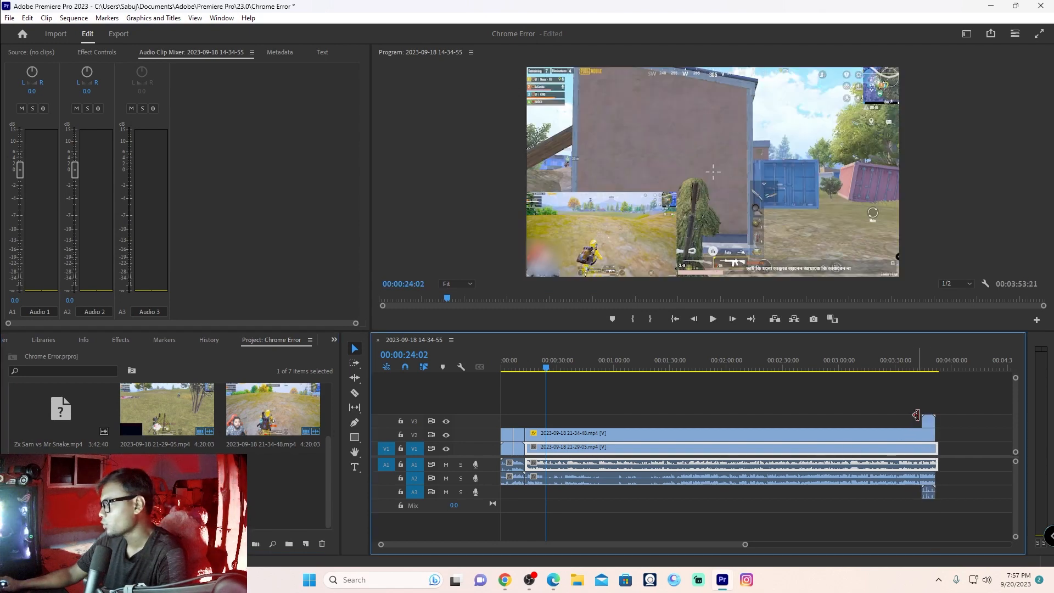
click(916, 367)
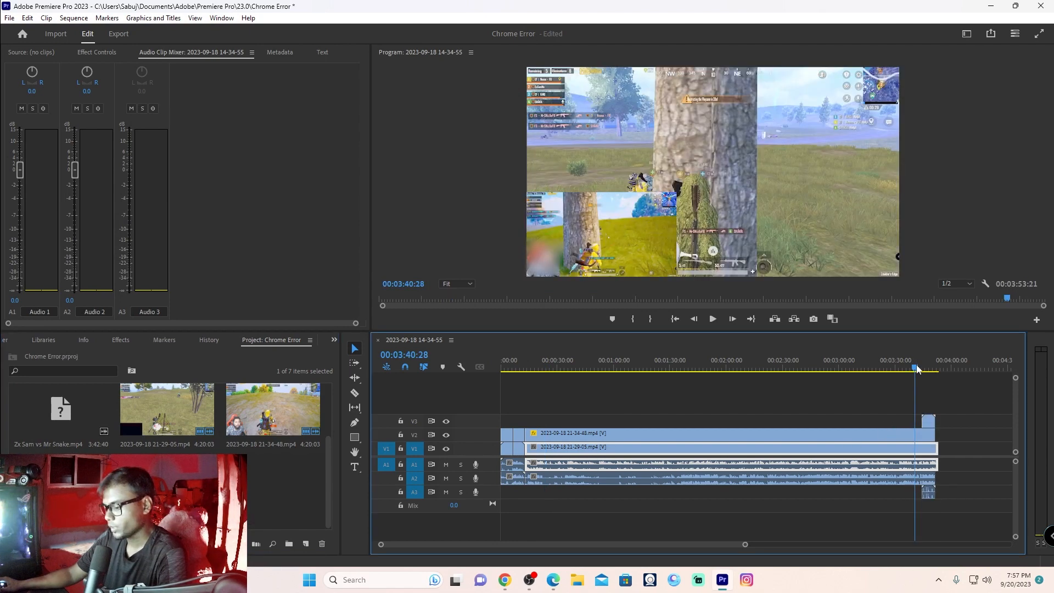
key(space)
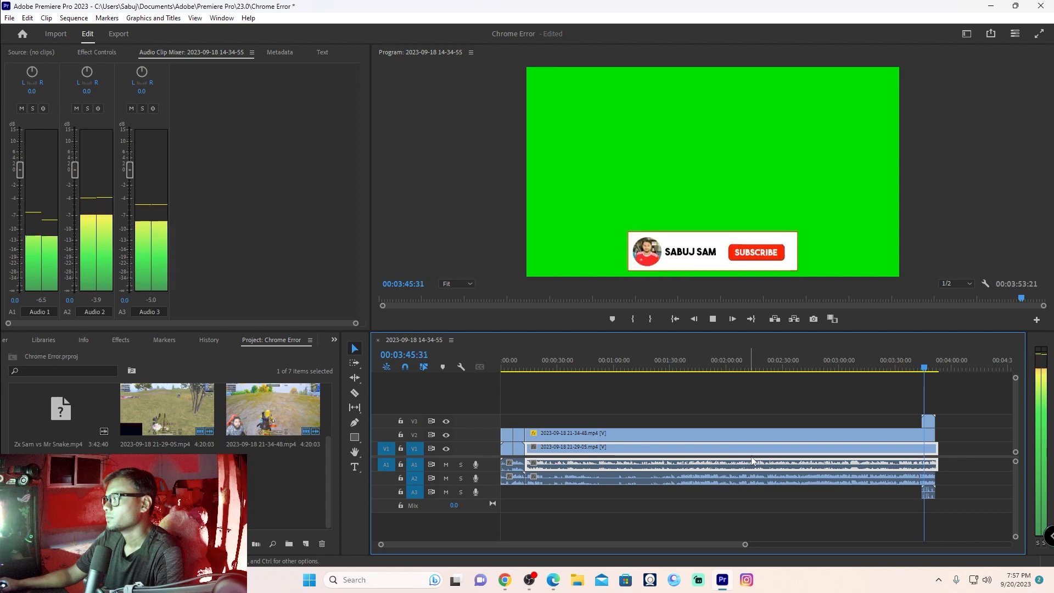
key(space)
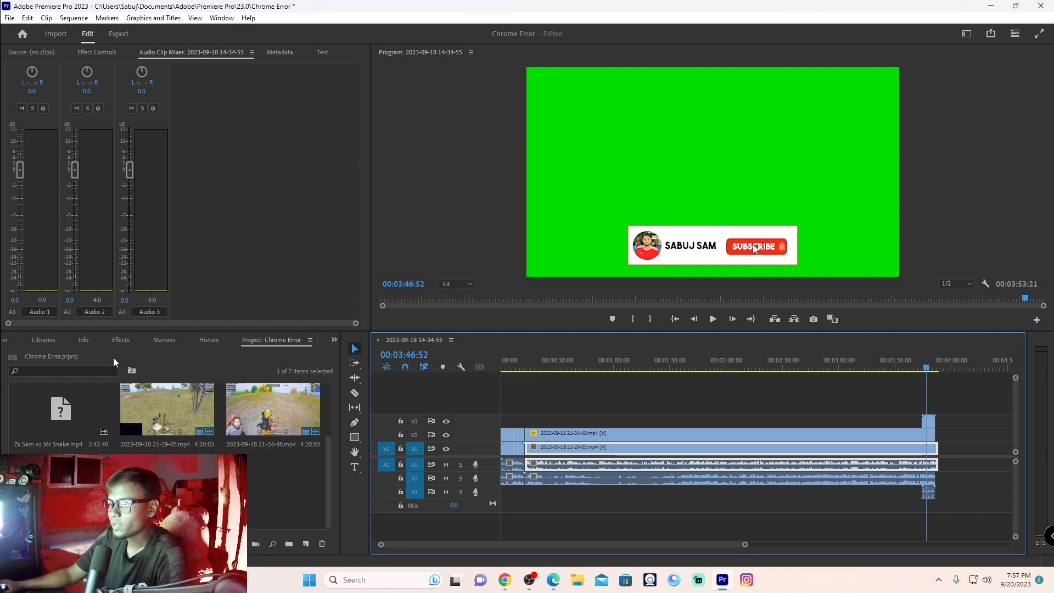
Find the Color Key effect and apply it to the green-screen clip on track V3.
click(121, 340)
click(51, 354)
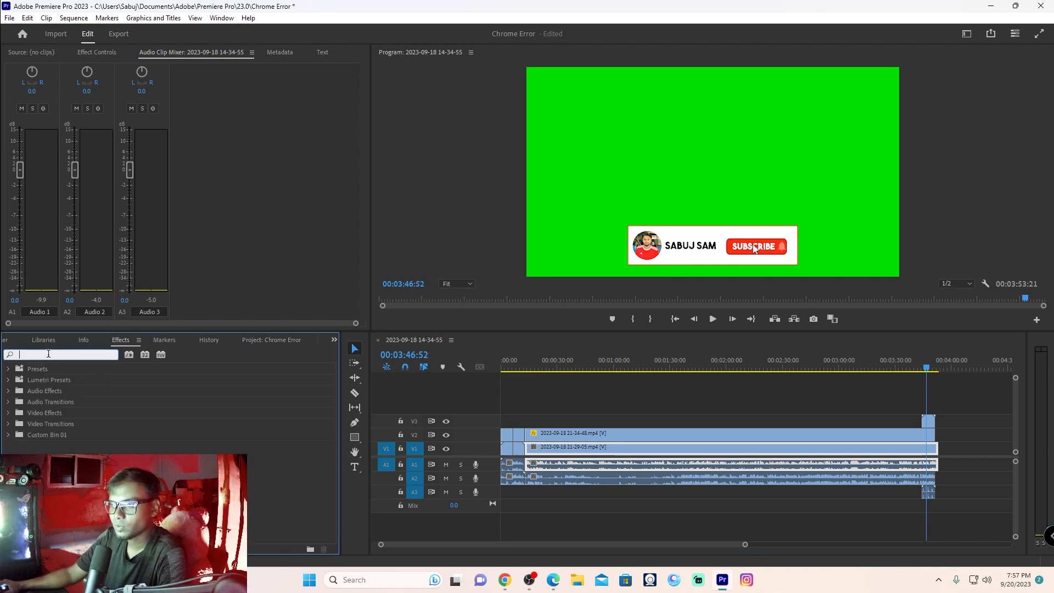
text(color key)
drag(47, 432, 927, 421)
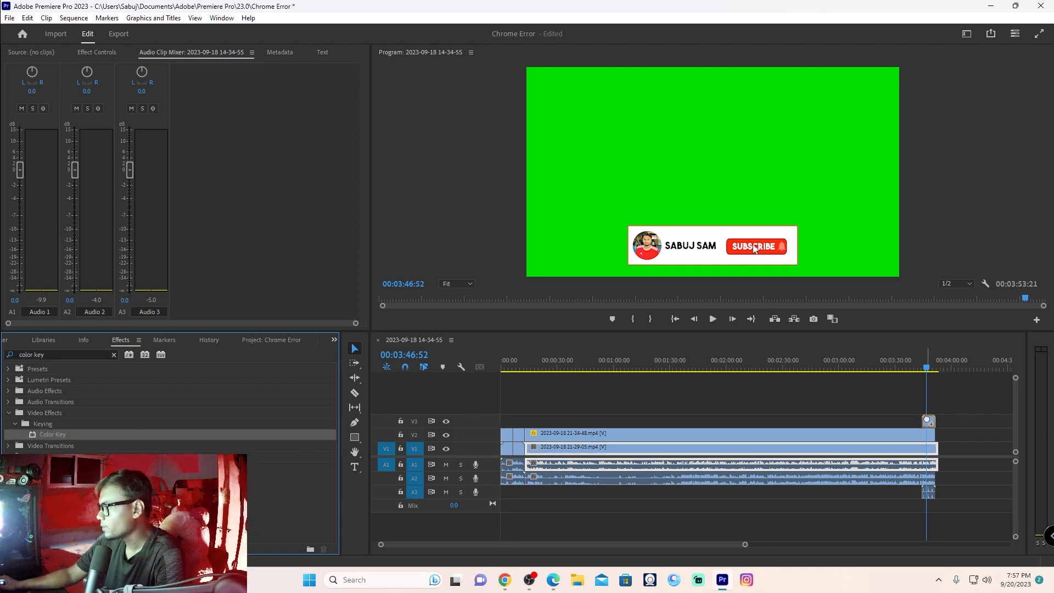
right_click(927, 421)
click(851, 406)
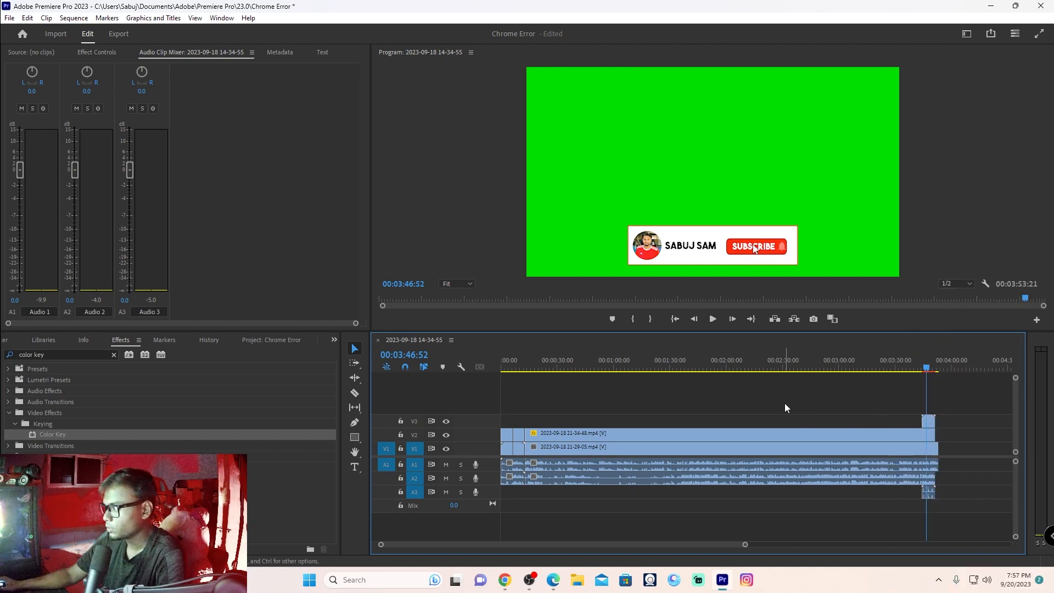
Key out the green background of the V3 clip with Color Key, setting Color Tolerance to 54 and Edge Feather to 1.4.
click(93, 52)
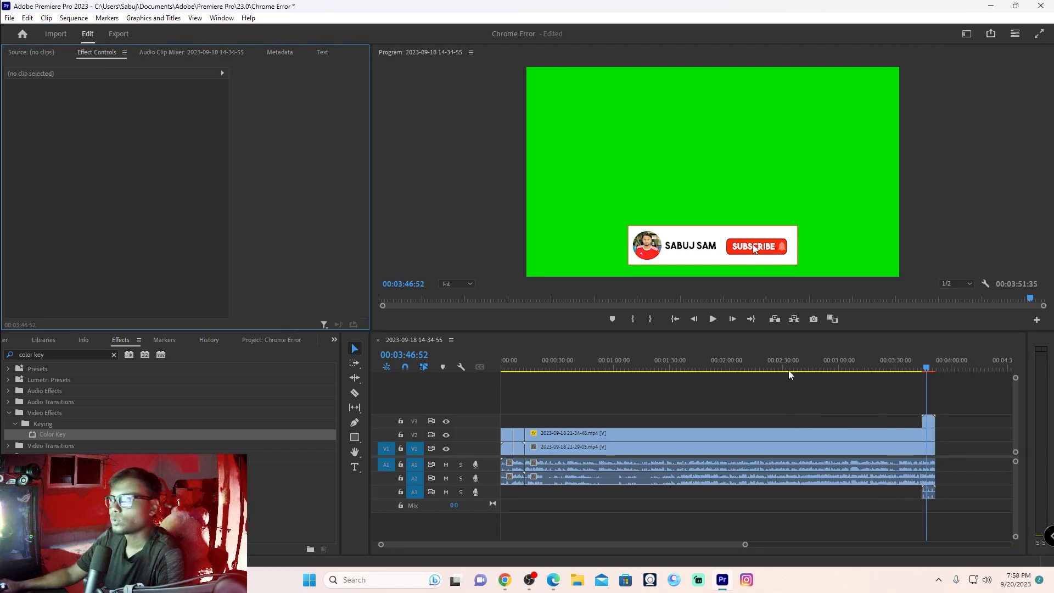
click(927, 421)
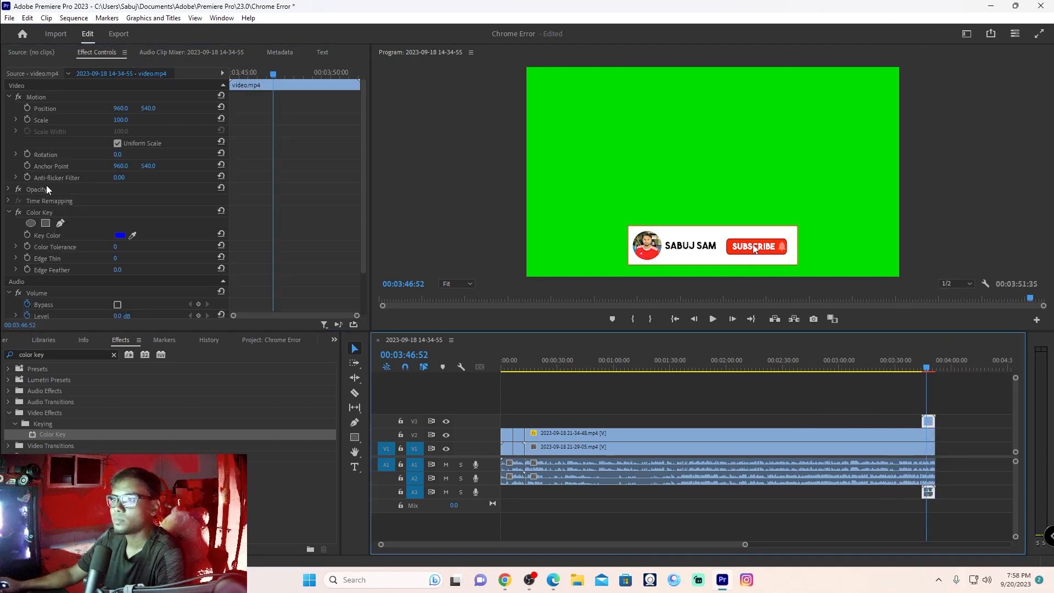
click(132, 236)
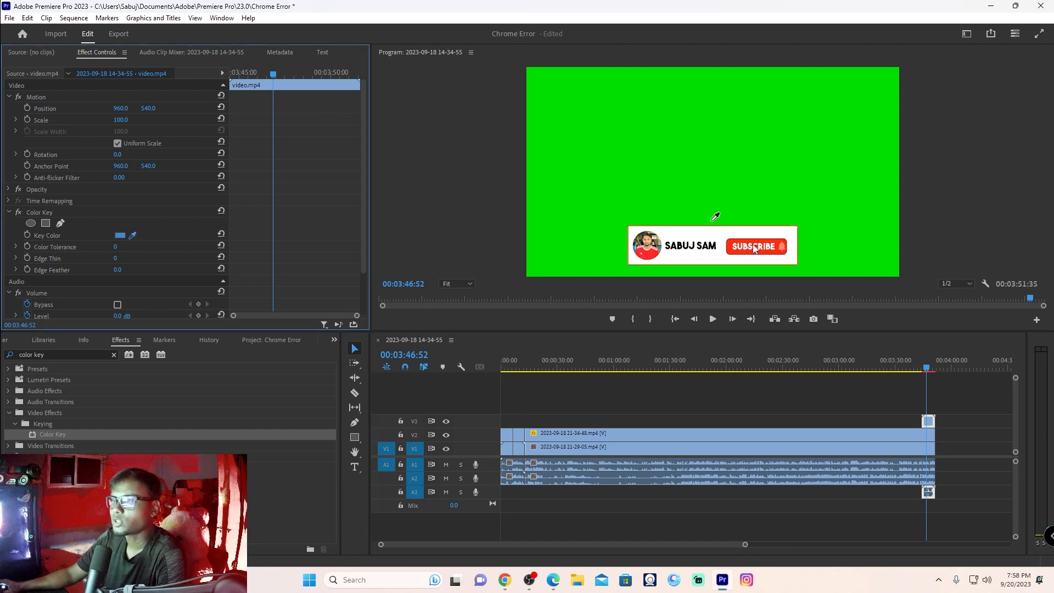
click(755, 162)
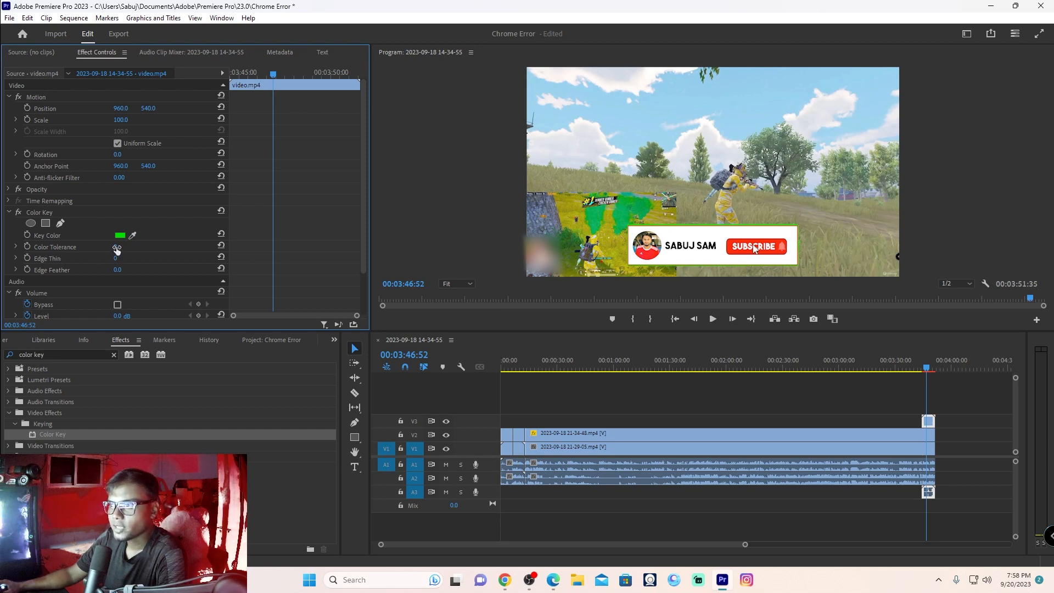
mouse_move(115, 246)
mouse_down()
mouse_move(131, 247)
mouse_move(112, 260)
mouse_up()
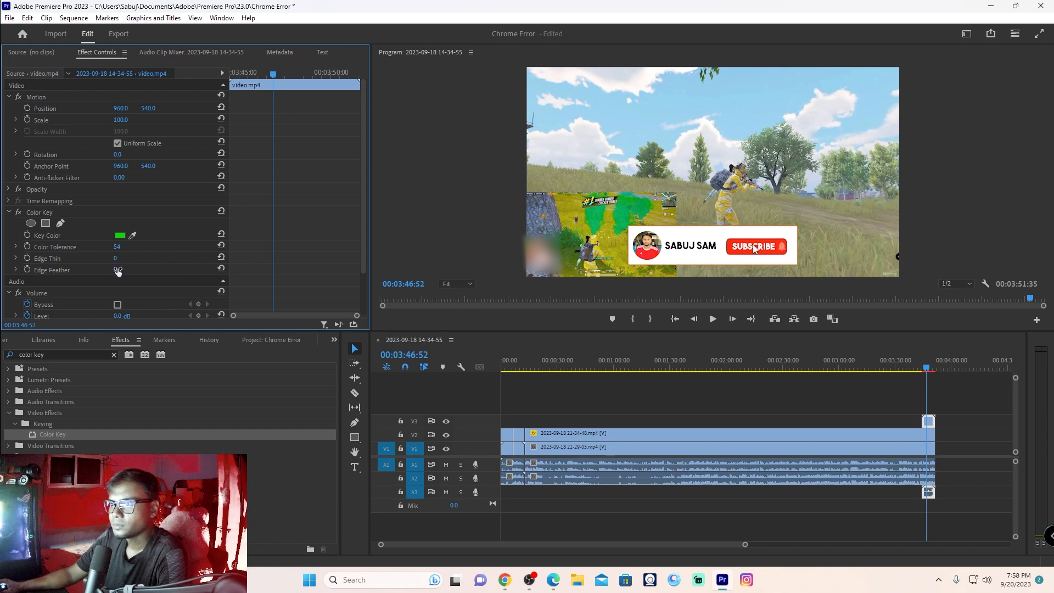
drag(116, 269, 121, 269)
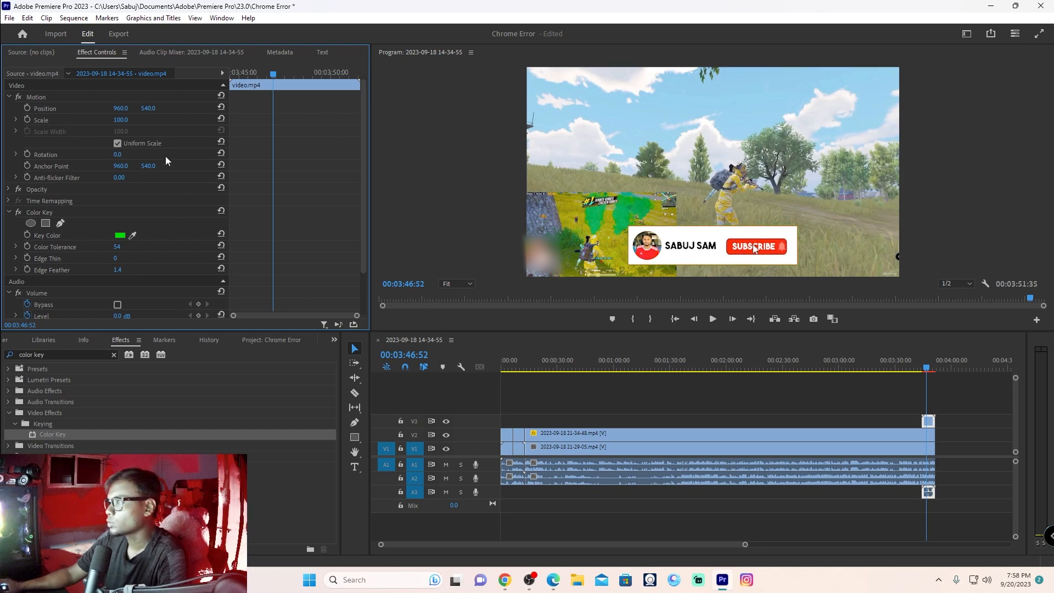
Scale the subscribe clip down to about 60.2 and move its banner into the lower-right corner of the video frame.
click(37, 98)
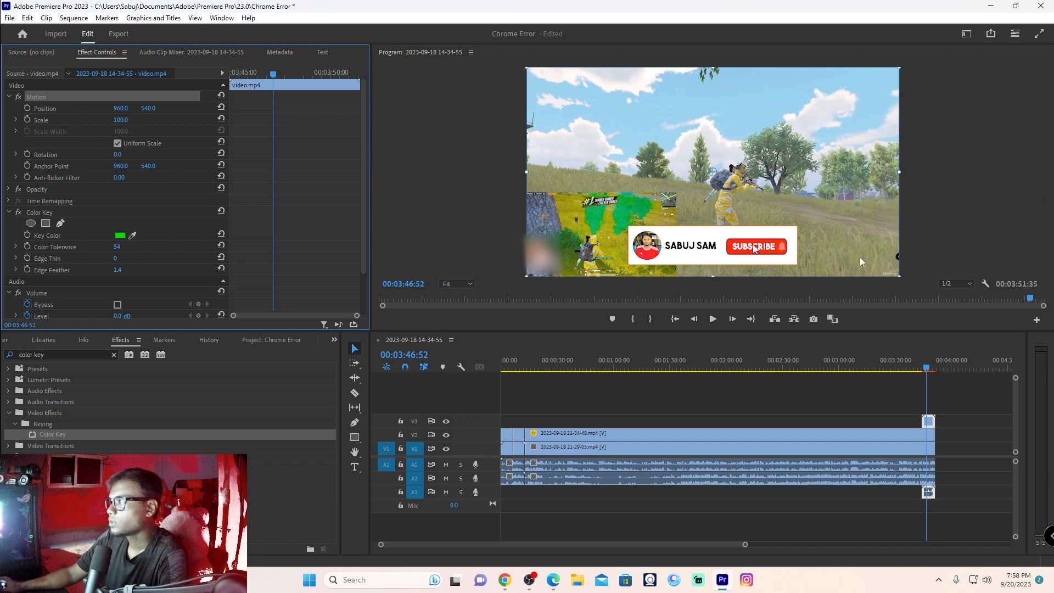
drag(753, 248, 824, 255)
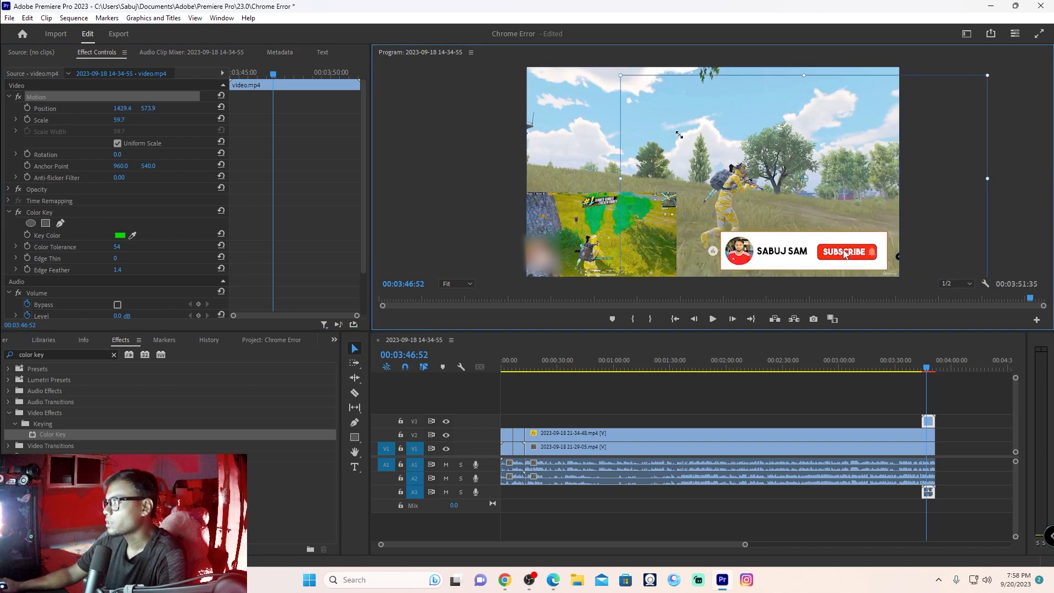
drag(617, 72, 689, 114)
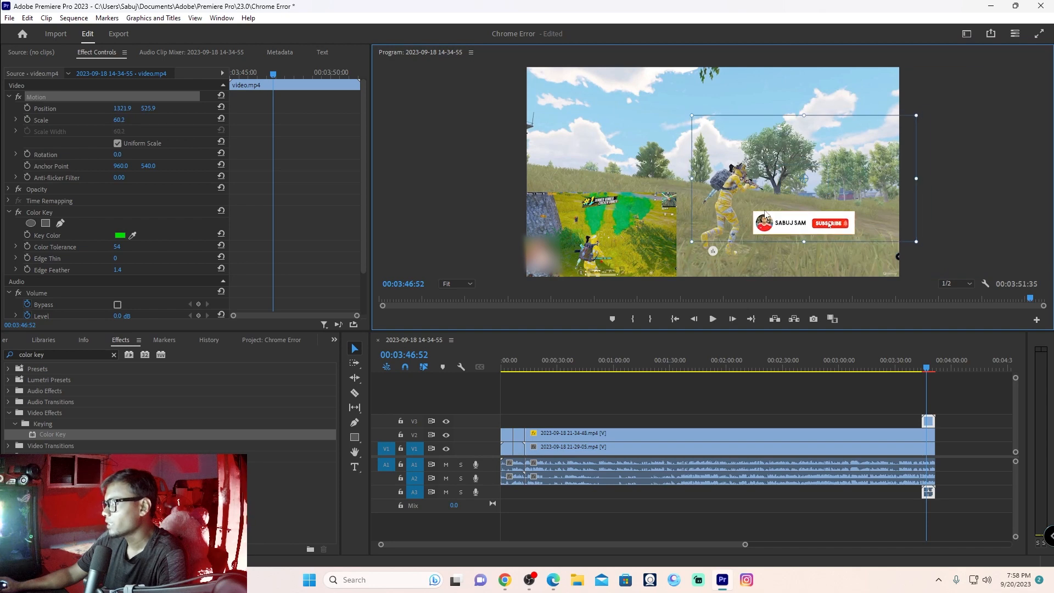
drag(765, 214, 825, 264)
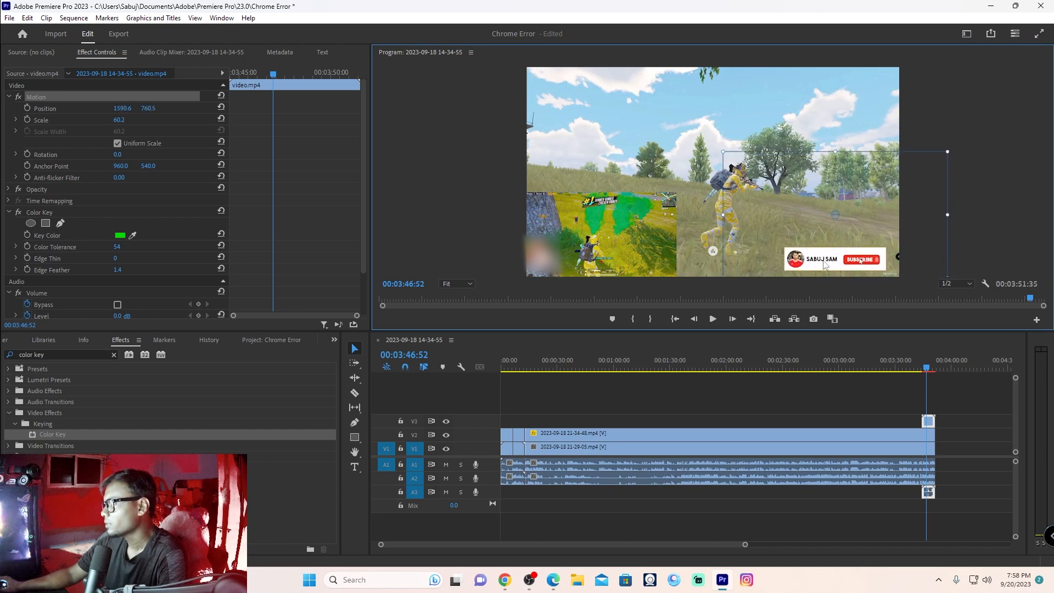
Play the sequence from just before the subscribe clip on V3 to review the keyed overlay.
click(921, 371)
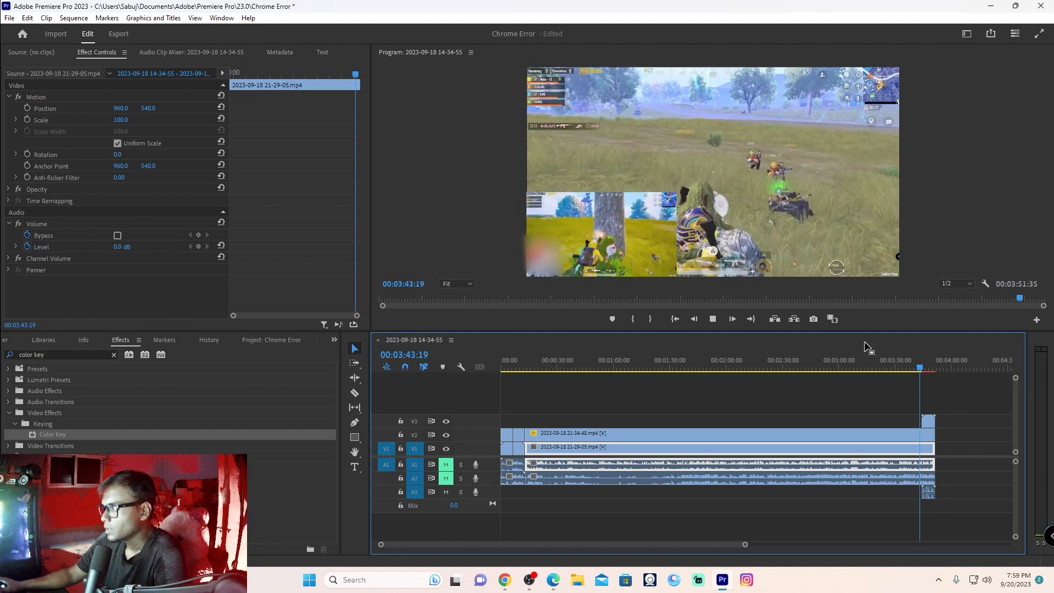